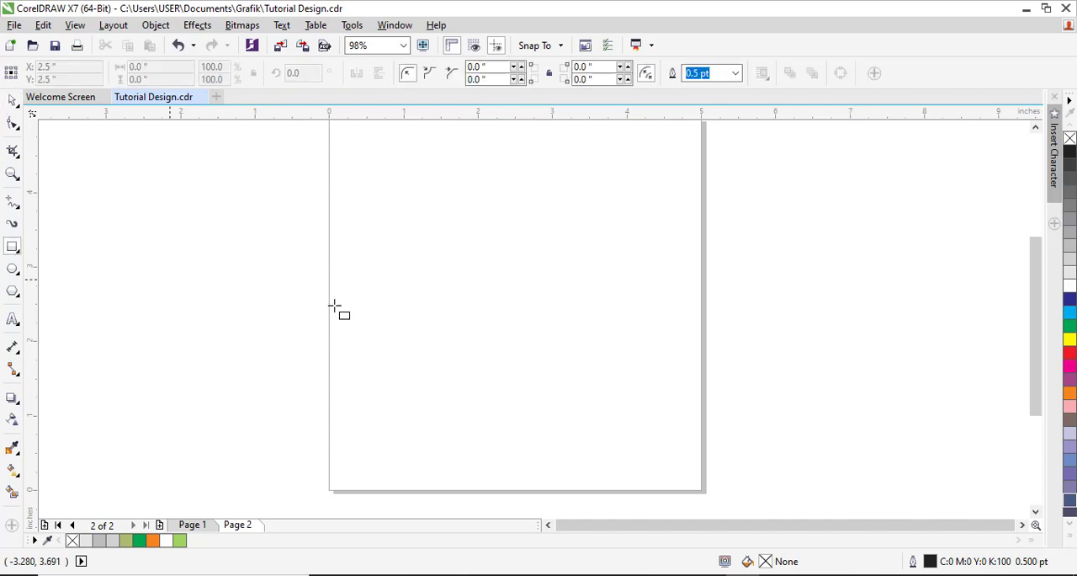
Step: Draw a rectangle on the page and set its size to 3.5 by 2.0 inches
{"action": "left_click_drag", "start_coordinate": [413, 226], "coordinate": [614, 333]}
{"action": "left_click", "coordinate": [12, 100]}
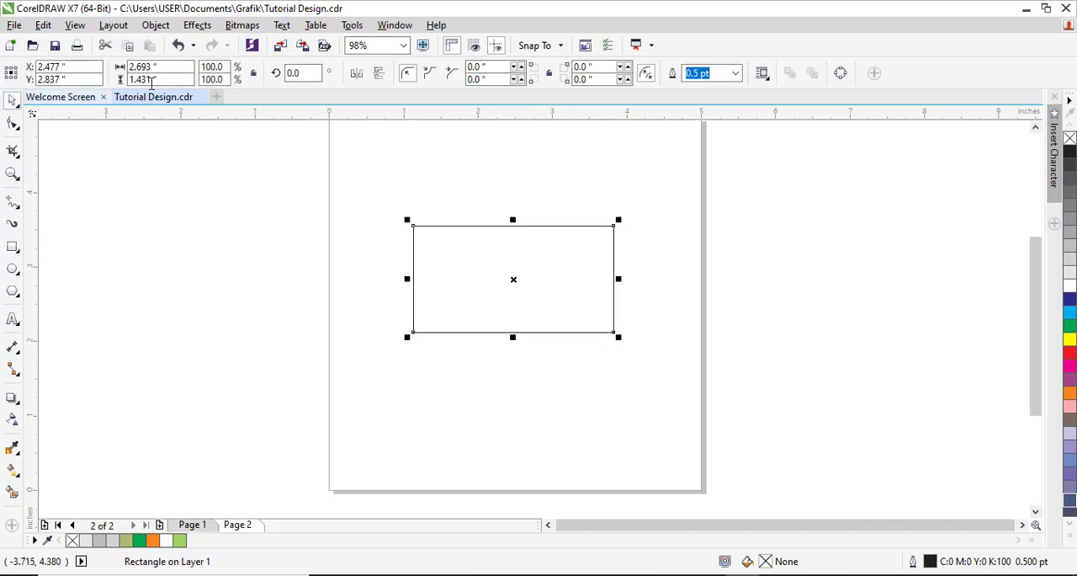
{"action": "left_click_drag", "start_coordinate": [160, 68], "coordinate": [100, 69]}
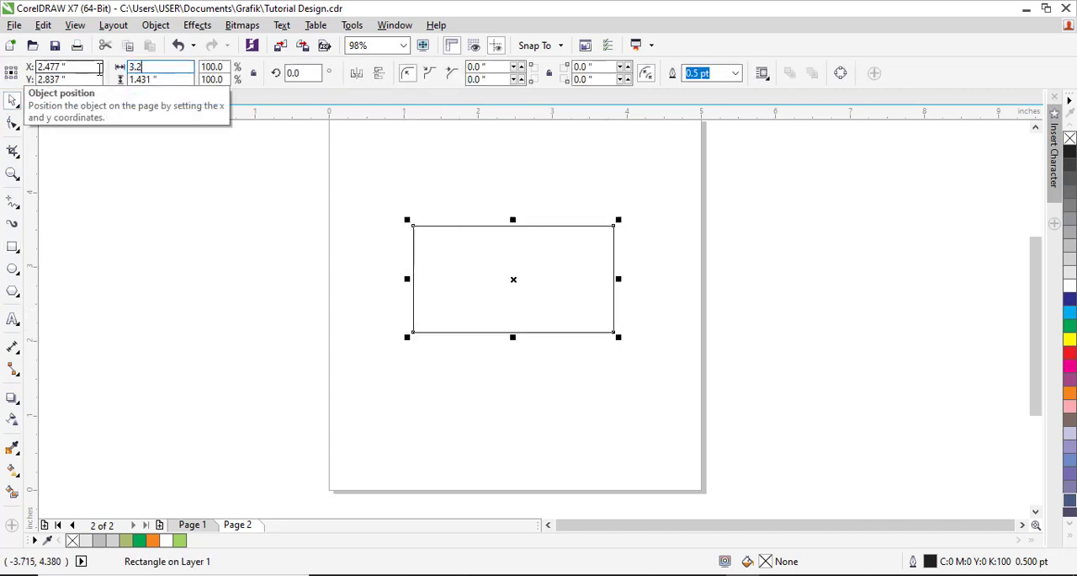
{"action": "type", "text": "3.2"}
{"action": "key", "text": "BackSpace"}
{"action": "type", "text": "5"}
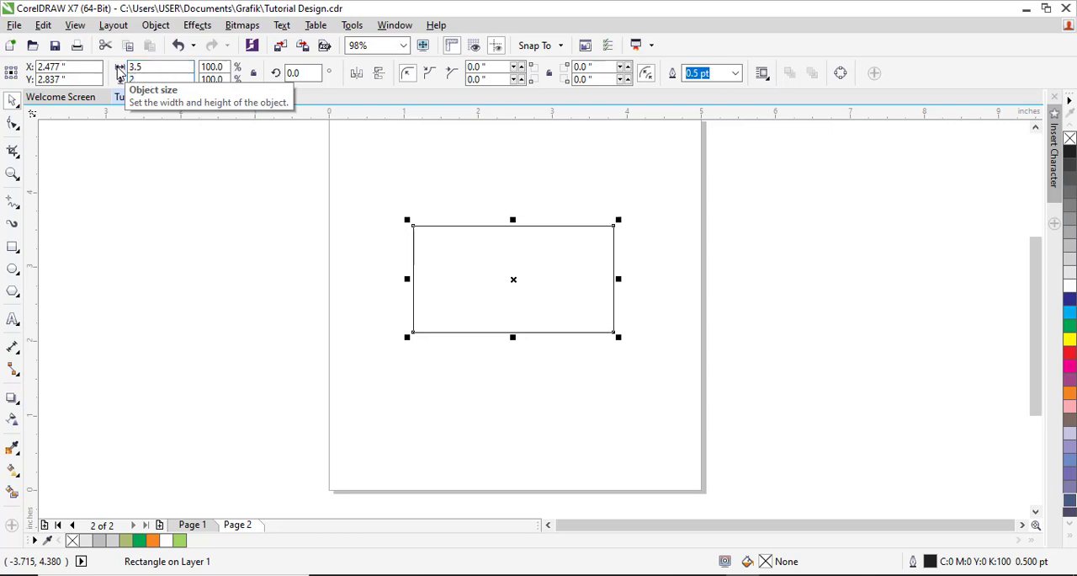
{"action": "key", "text": "Return"}
Step: Move the rectangle up the page and place a copy of it directly below
{"action": "left_click_drag", "start_coordinate": [576, 272], "coordinate": [579, 239]}
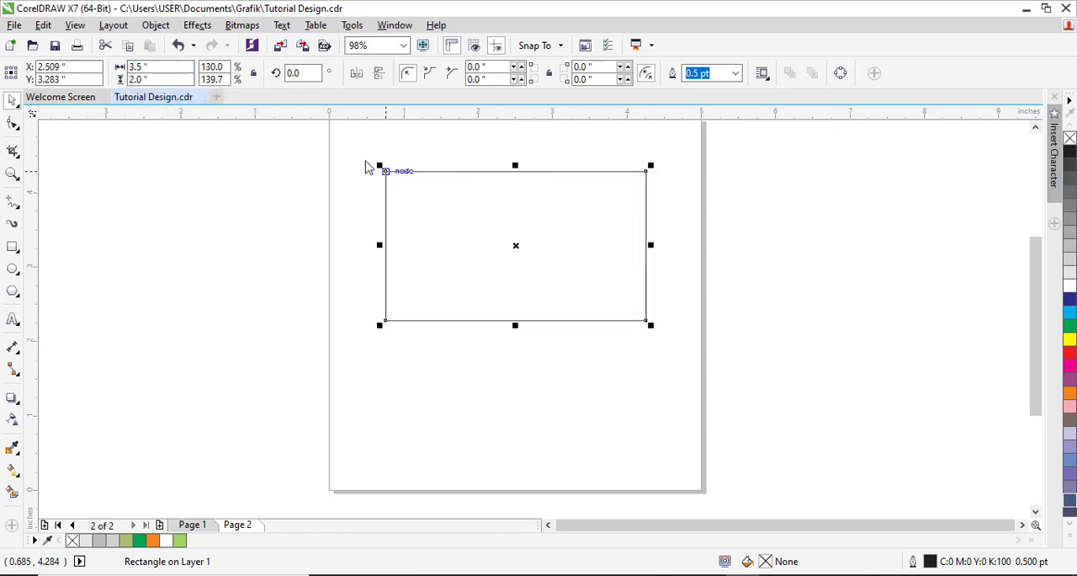
{"action": "left_click_drag", "start_coordinate": [558, 196], "coordinate": [566, 357]}
{"action": "right_click", "coordinate": [567, 357]}
{"action": "left_click", "coordinate": [601, 263], "text": "shift"}
{"action": "left_click_drag", "start_coordinate": [596, 252], "coordinate": [594, 233]}
{"action": "left_click", "coordinate": [1037, 128]}
{"action": "left_click", "coordinate": [878, 259]}
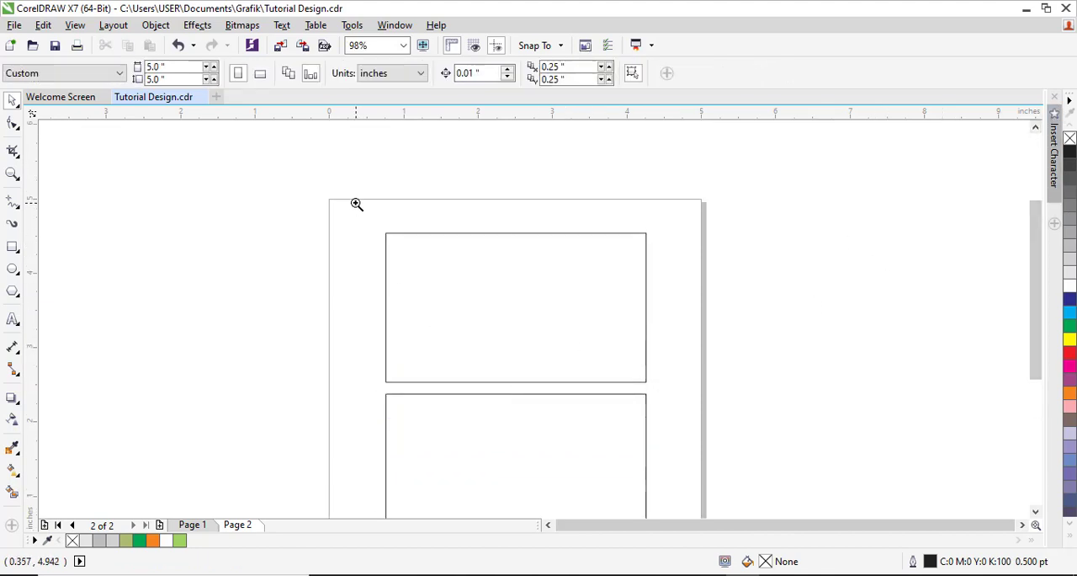
Step: Draw a circle about 0.74 inches in diameter in the left half of the upper rectangle
{"action": "left_click_drag", "start_coordinate": [356, 203], "coordinate": [666, 390]}
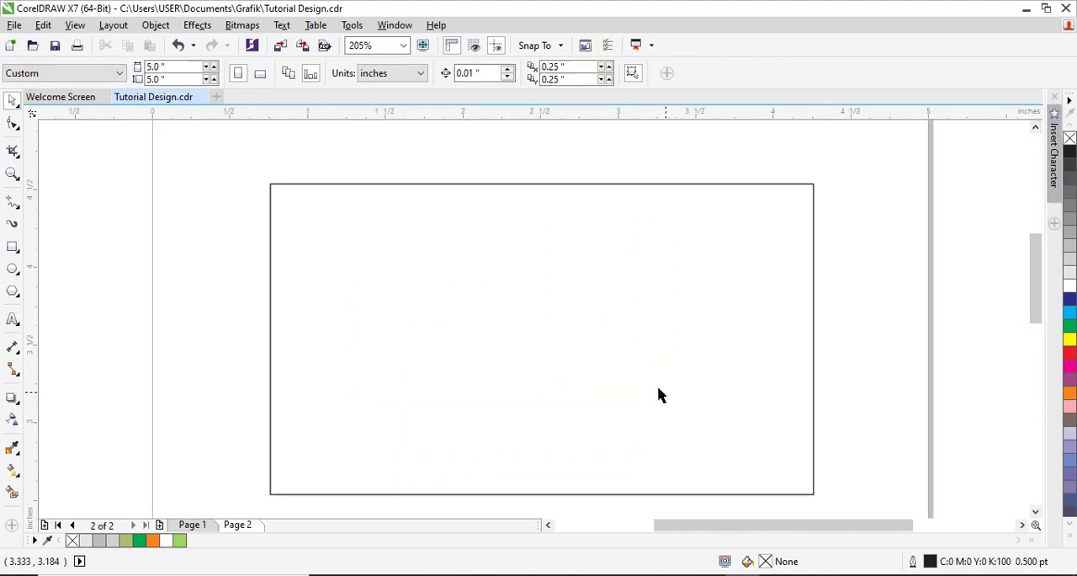
{"action": "left_click", "coordinate": [12, 270]}
{"action": "left_click_drag", "start_coordinate": [347, 283], "coordinate": [463, 388]}
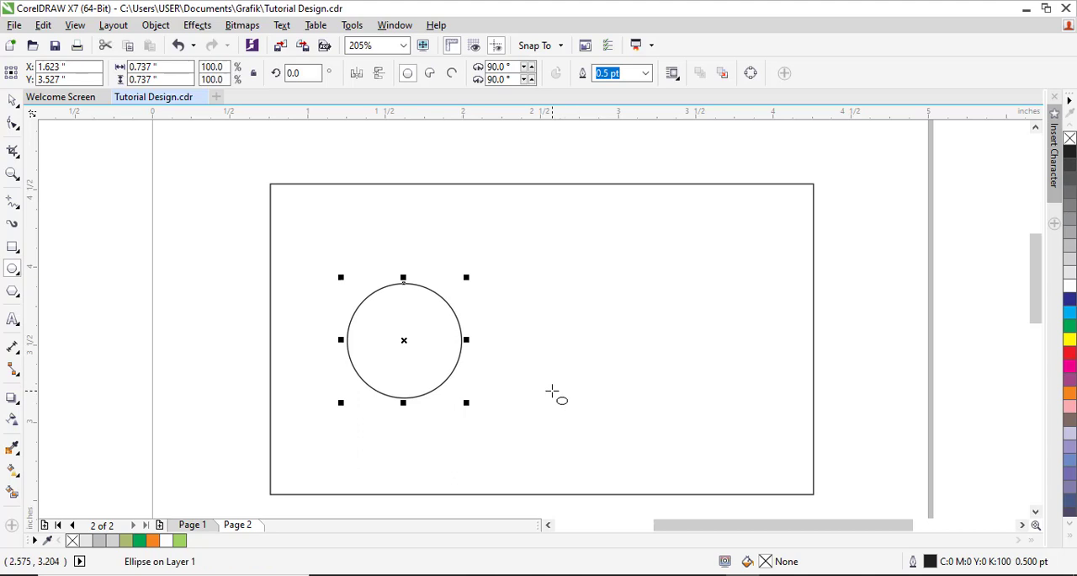
Step: Place two side-by-side copies of the circle overlapping its lower left and lower right, and group the two copies
{"action": "left_click_drag", "start_coordinate": [256, 219], "coordinate": [561, 438]}
{"action": "left_click_drag", "start_coordinate": [544, 257], "coordinate": [465, 404]}
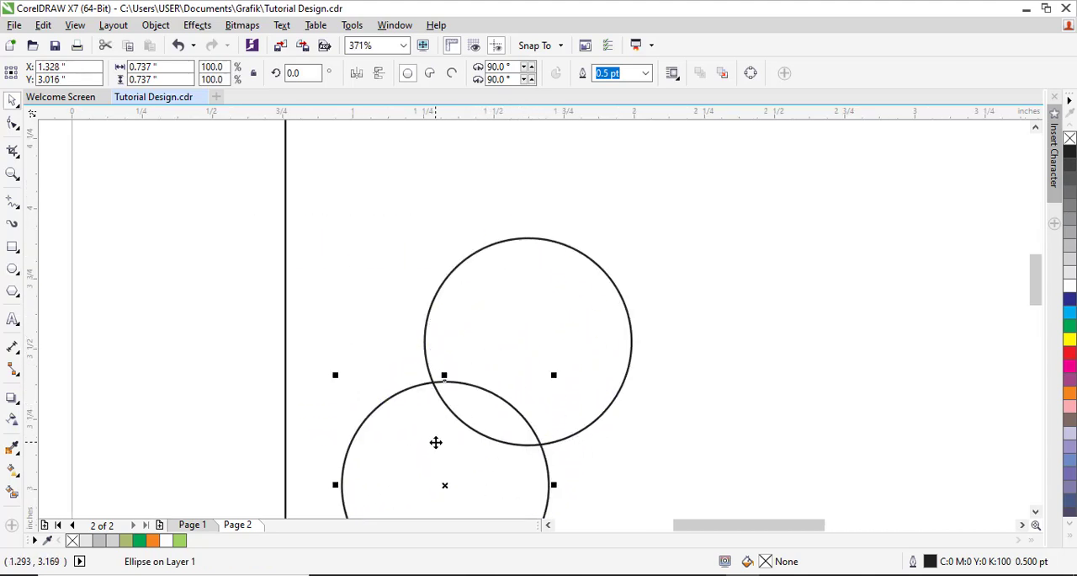
{"action": "left_click_drag", "start_coordinate": [442, 442], "coordinate": [630, 431]}
{"action": "left_click", "coordinate": [463, 446], "text": "shift"}
{"action": "key", "text": "ctrl+g"}
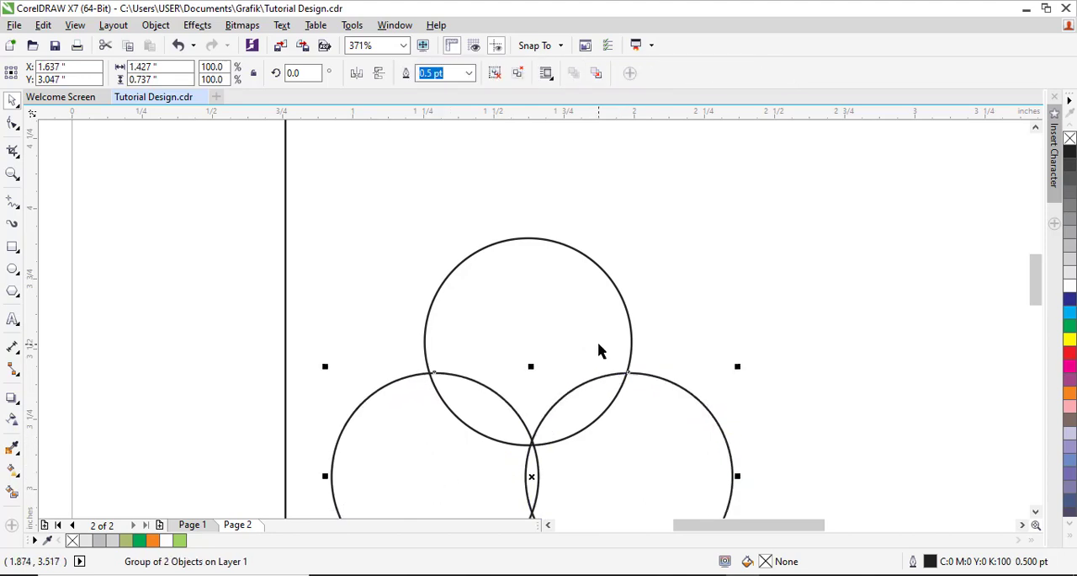
Step: Center the grouped circle pair horizontally on the upper circle and ungroup the pair
{"action": "left_click", "coordinate": [598, 345], "text": "shift"}
{"action": "key", "text": "c"}
{"action": "left_click", "coordinate": [713, 327]}
{"action": "left_click", "coordinate": [625, 438]}
{"action": "left_click", "coordinate": [494, 74]}
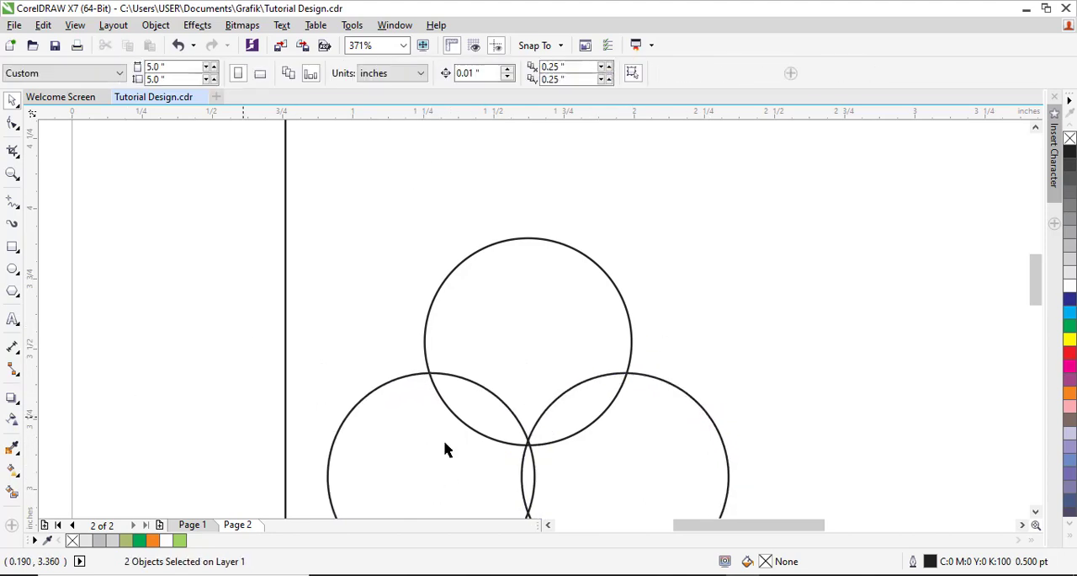
Step: Add a concentric copy enlarged to about 109.5% around each of the two lower circles
{"action": "left_click", "coordinate": [704, 374]}
{"action": "left_click_drag", "start_coordinate": [732, 365], "coordinate": [746, 356]}
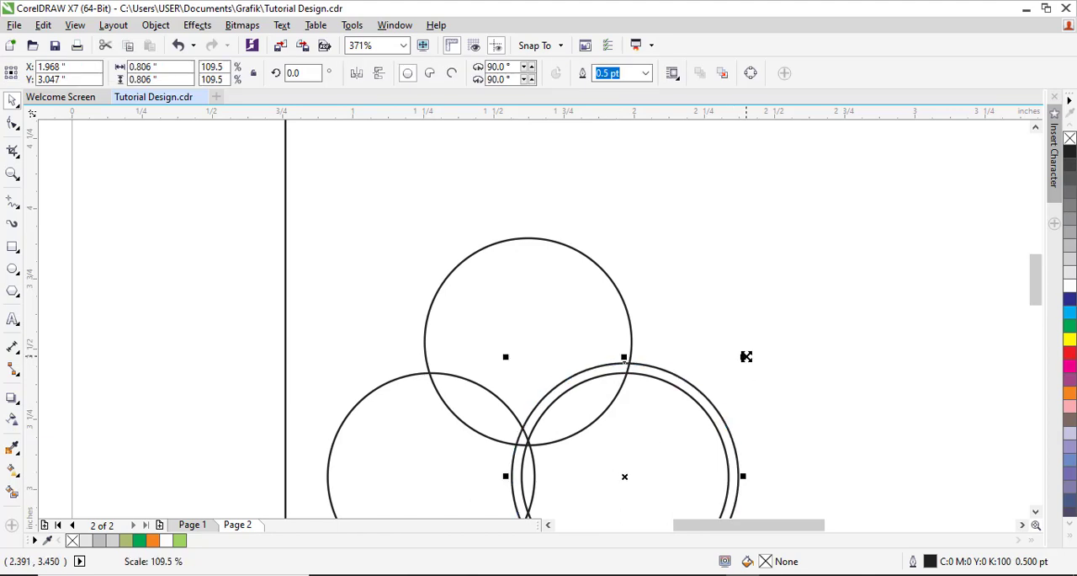
{"action": "left_click", "coordinate": [425, 441]}
{"action": "key", "text": "ctrl+r"}
Step: Create leaf shapes by intersecting the upper circle with each of the two smaller lower circles
{"action": "left_click", "coordinate": [674, 388]}
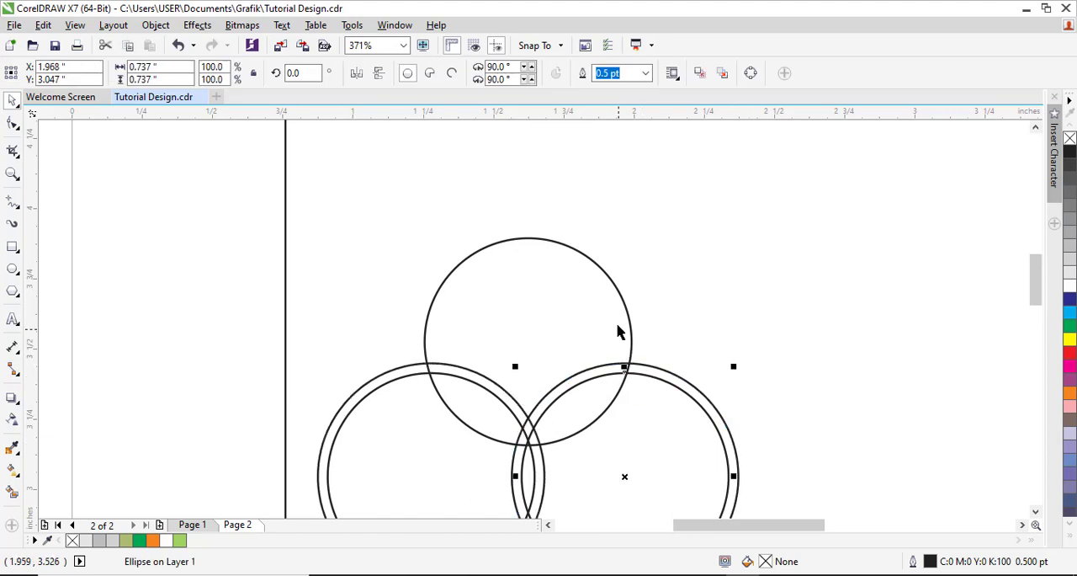
{"action": "left_click", "coordinate": [617, 319], "text": "shift"}
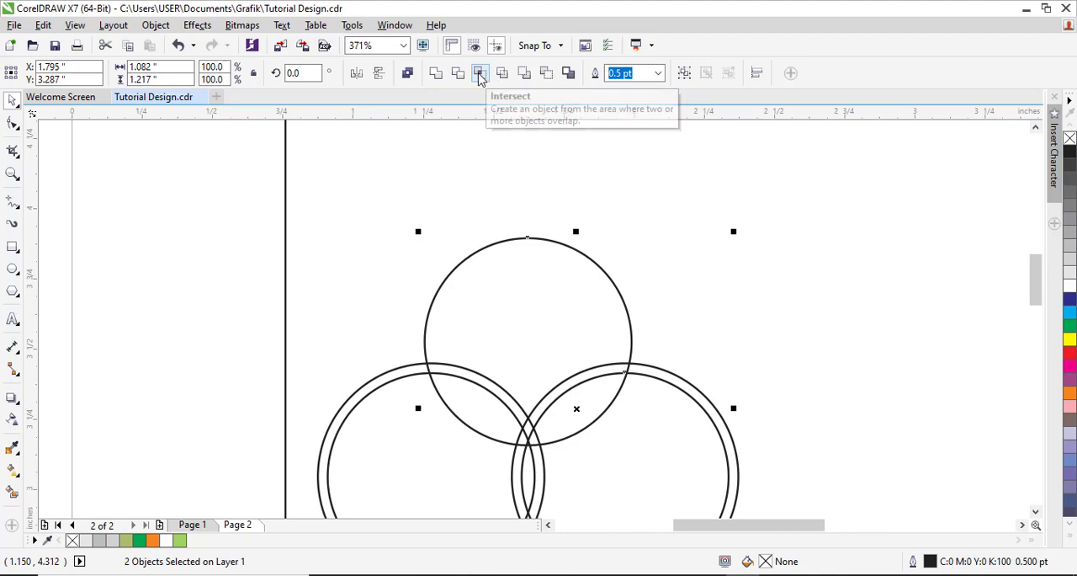
{"action": "left_click", "coordinate": [481, 74]}
{"action": "left_click", "coordinate": [744, 318]}
{"action": "left_click", "coordinate": [410, 374]}
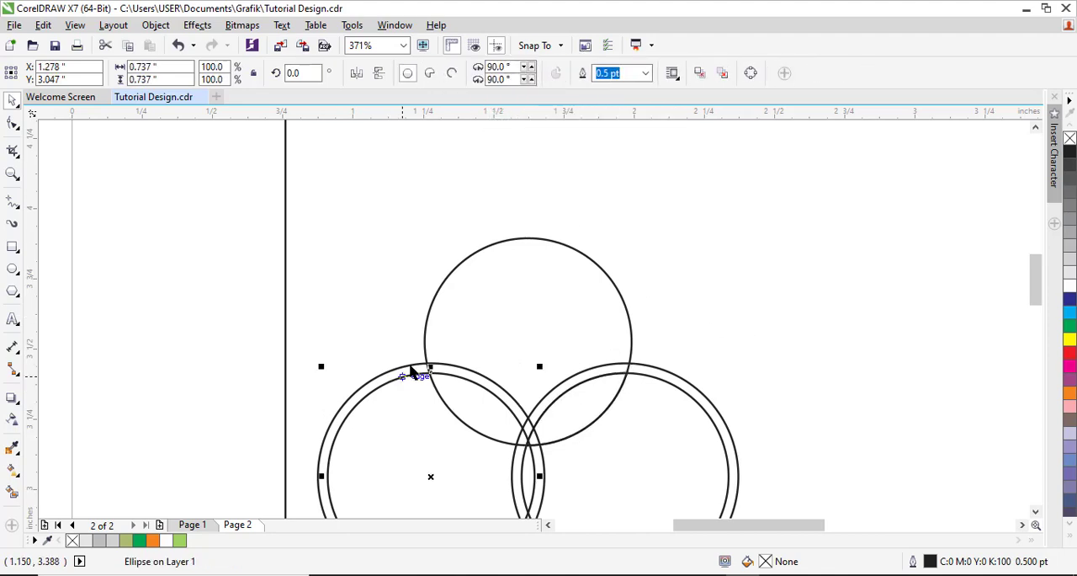
{"action": "left_click", "coordinate": [428, 321], "text": "shift"}
{"action": "left_click", "coordinate": [480, 74]}
{"action": "left_click", "coordinate": [248, 439]}
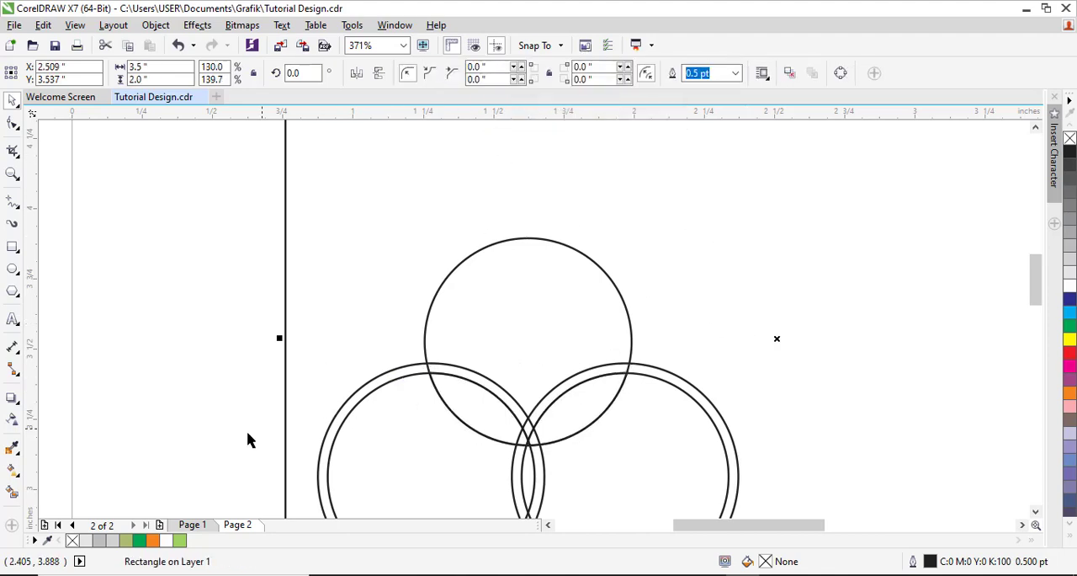
Step: Trim the upper circle with the left and right enlarged circles
{"action": "left_click", "coordinate": [401, 376]}
{"action": "left_click", "coordinate": [493, 326], "text": "shift"}
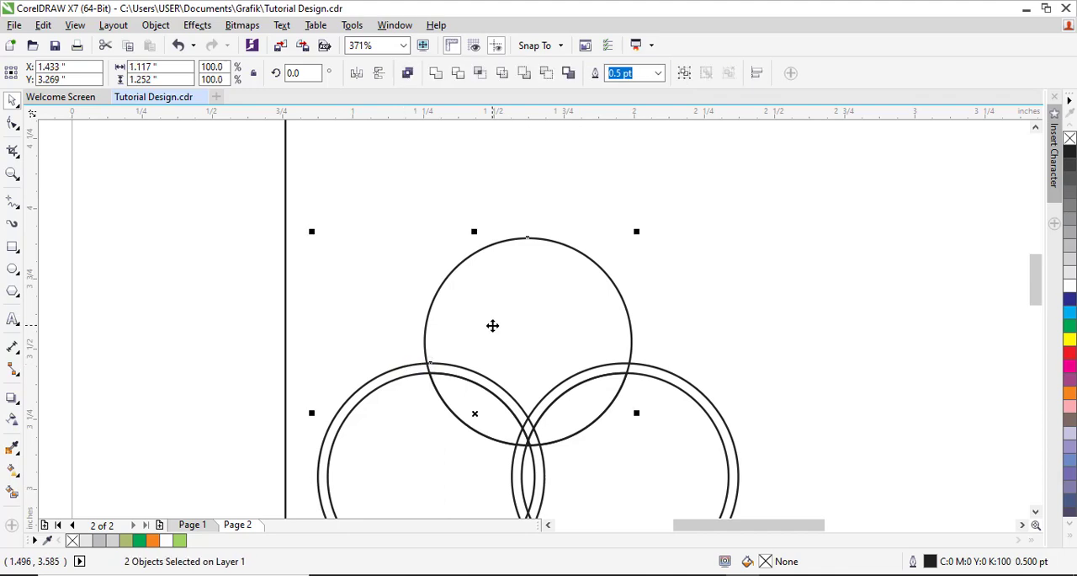
{"action": "left_click", "coordinate": [459, 74]}
{"action": "left_click", "coordinate": [756, 337]}
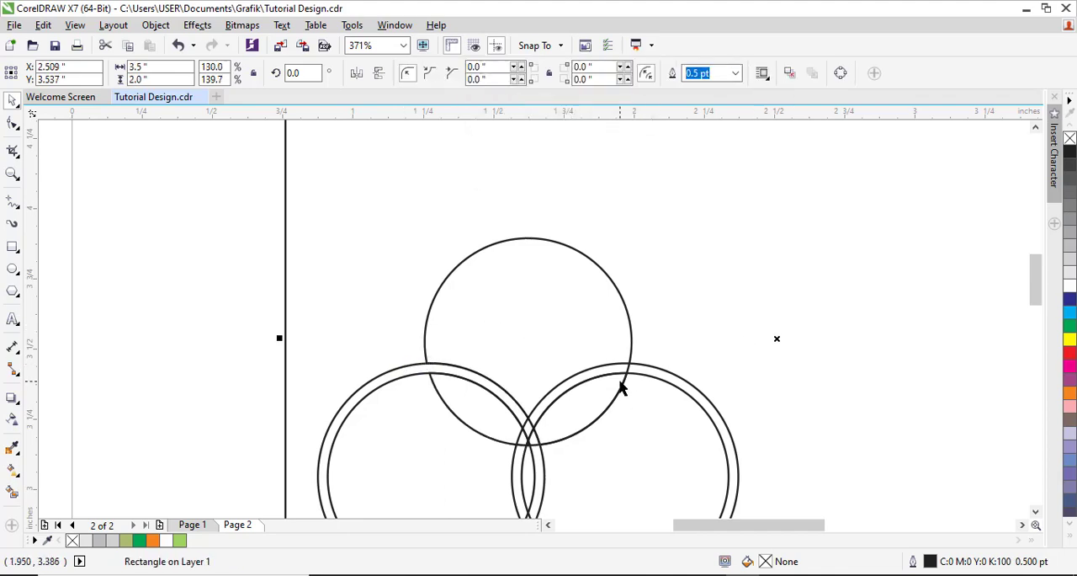
{"action": "left_click", "coordinate": [644, 368]}
{"action": "left_click", "coordinate": [587, 313], "text": "shift"}
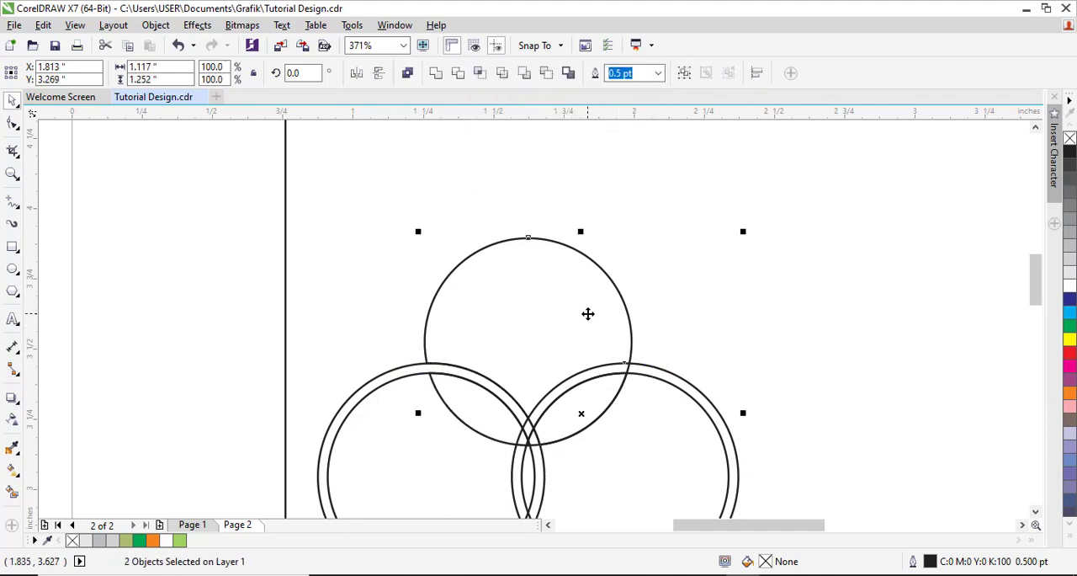
{"action": "left_click", "coordinate": [458, 74]}
Step: Move the two enlarged circles clear of the emblem, one to each side
{"action": "left_click_drag", "start_coordinate": [695, 382], "coordinate": [770, 349]}
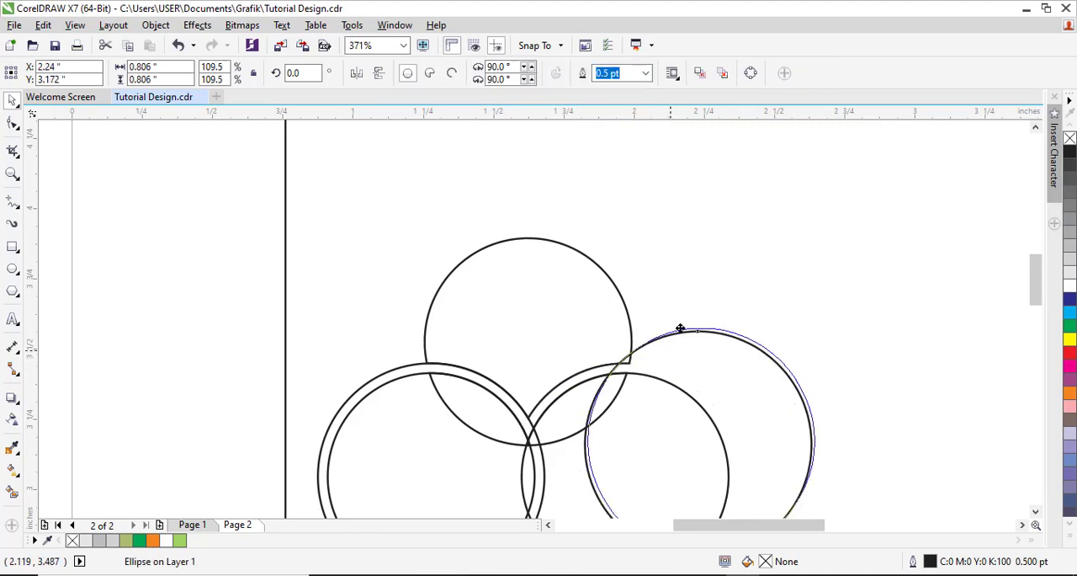
{"action": "left_click_drag", "start_coordinate": [680, 328], "coordinate": [768, 252]}
{"action": "left_click_drag", "start_coordinate": [389, 370], "coordinate": [133, 229]}
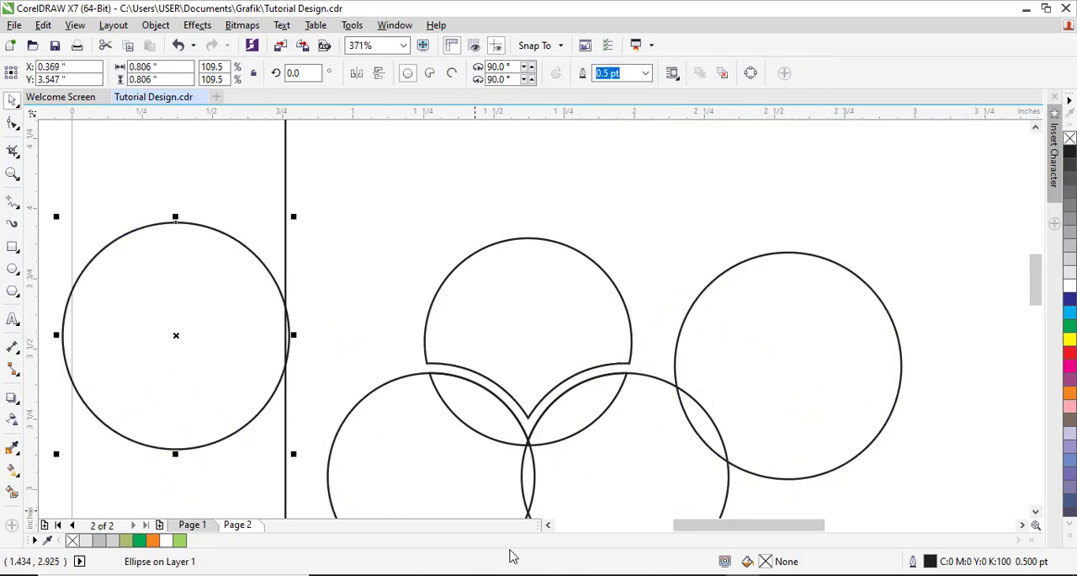
Step: Delete the two smaller lower circles, keeping the trimmed top shape and the leaf shapes
{"action": "left_click", "coordinate": [426, 442]}
{"action": "key", "text": "Delete"}
{"action": "left_click", "coordinate": [618, 446]}
{"action": "key", "text": "Delete"}
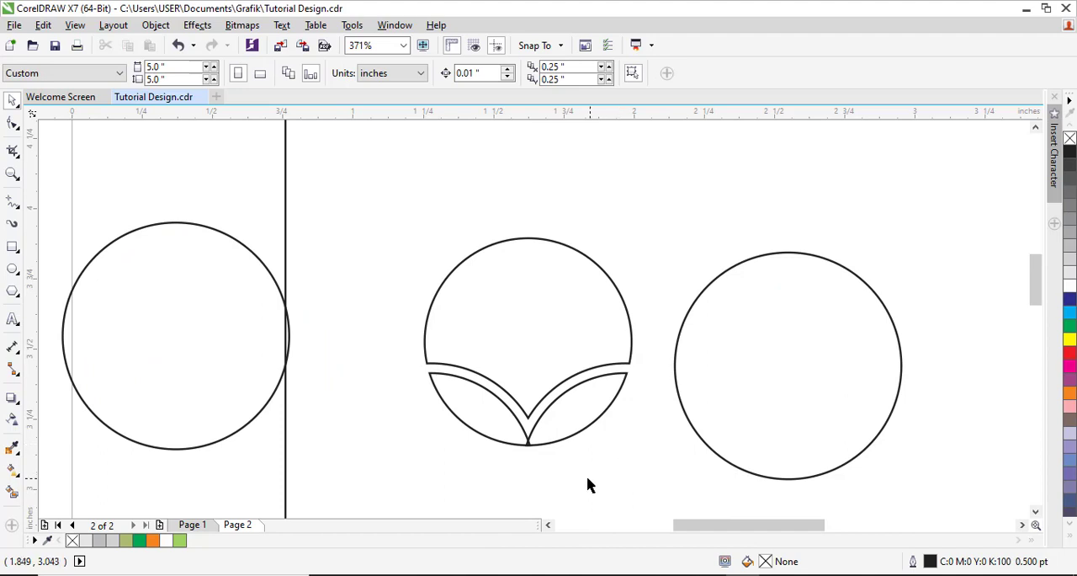
Step: Place two copies of the left circle over the emblem's left half, one slightly higher, and trim the higher one into a crescent
{"action": "left_click_drag", "start_coordinate": [291, 232], "coordinate": [743, 486]}
{"action": "left_click_drag", "start_coordinate": [250, 276], "coordinate": [550, 371]}
{"action": "right_click", "coordinate": [551, 371]}
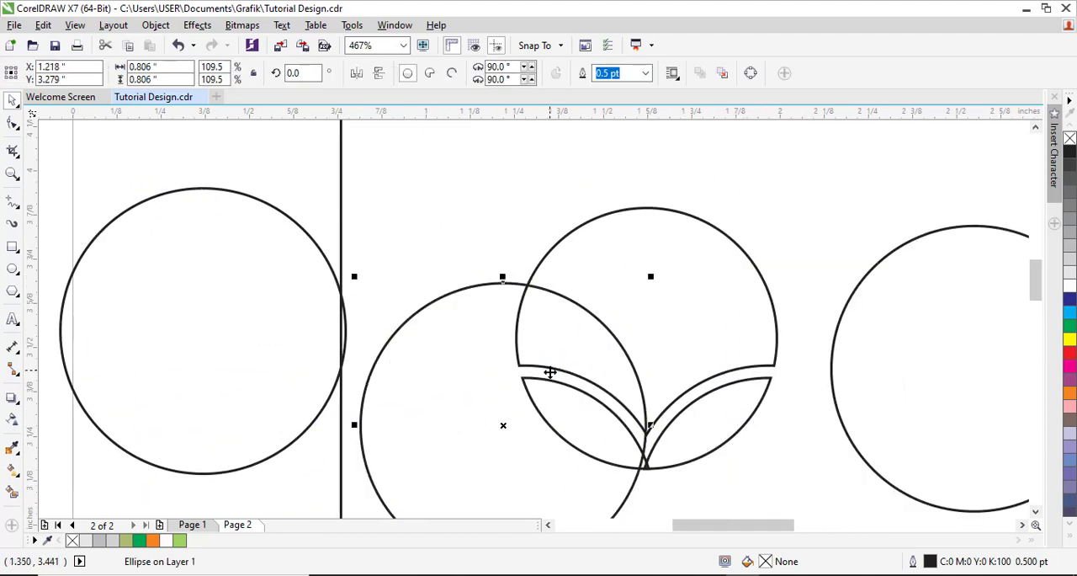
{"action": "left_click_drag", "start_coordinate": [478, 342], "coordinate": [486, 317]}
{"action": "right_click", "coordinate": [485, 317]}
{"action": "left_click", "coordinate": [481, 287], "text": "shift"}
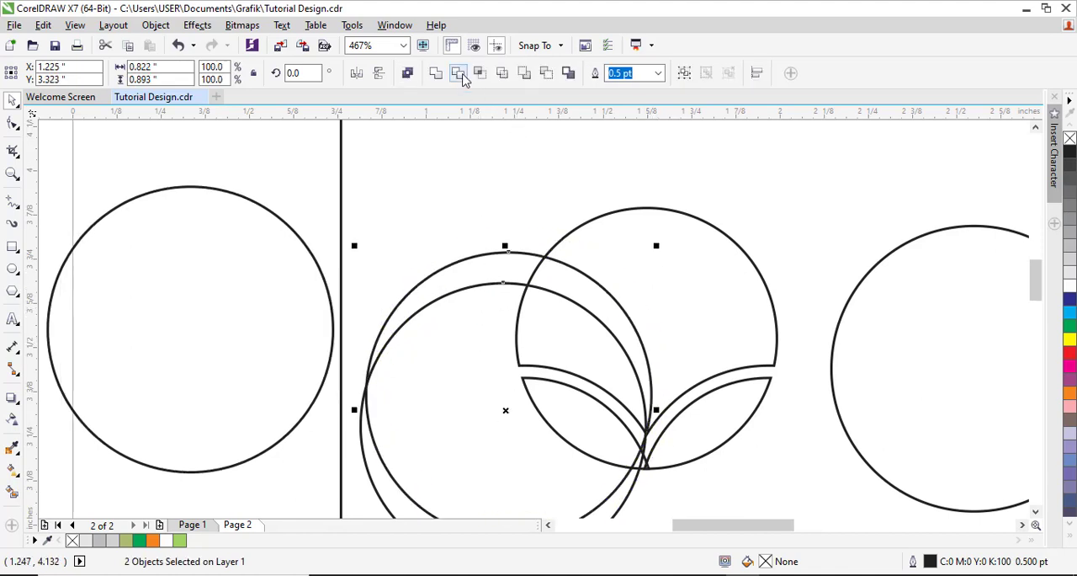
{"action": "left_click", "coordinate": [460, 75]}
{"action": "left_click", "coordinate": [505, 157]}
{"action": "left_click", "coordinate": [392, 412]}
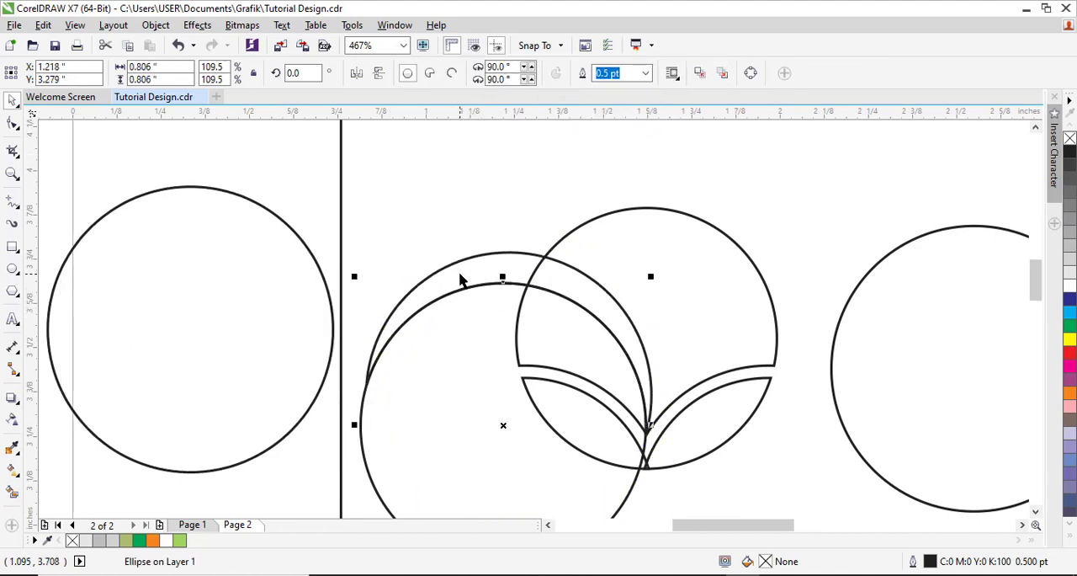
Step: Create a mirrored copy of the crescent on the right half of the emblem, meeting the left one at the middle
{"action": "left_click", "coordinate": [457, 273]}
{"action": "left_click_drag", "start_coordinate": [361, 342], "coordinate": [779, 329]}
{"action": "right_click", "coordinate": [778, 329]}
{"action": "left_click_drag", "start_coordinate": [790, 285], "coordinate": [782, 284]}
Step: Group the two crescents and center them horizontally on the emblem's rounded top shape
{"action": "left_click", "coordinate": [623, 308], "text": "shift"}
{"action": "key", "text": "ctrl+g"}
{"action": "left_click_drag", "start_coordinate": [817, 285], "coordinate": [809, 293]}
{"action": "left_click", "coordinate": [725, 242], "text": "shift"}
{"action": "key", "text": "c"}
{"action": "left_click", "coordinate": [828, 214]}
Step: Place two equal circles side by side over the emblem, stretch them to about 0.894 inches tall, and group them
{"action": "left_click_drag", "start_coordinate": [481, 354], "coordinate": [786, 233]}
{"action": "right_click", "coordinate": [786, 233]}
{"action": "left_click", "coordinate": [563, 231]}
{"action": "left_click", "coordinate": [799, 235], "text": "shift"}
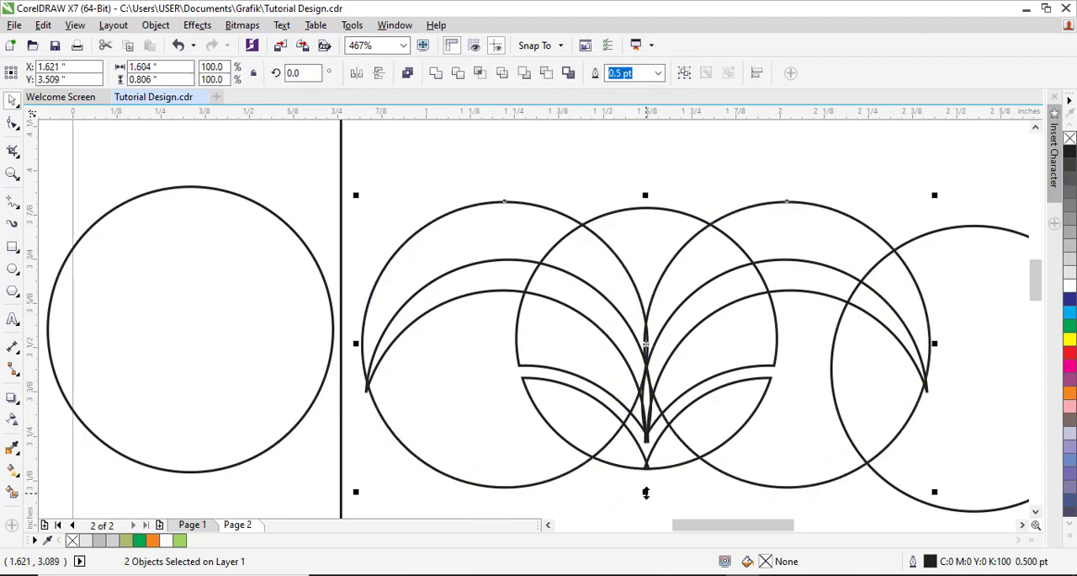
{"action": "left_click_drag", "start_coordinate": [645, 493], "coordinate": [645, 508]}
{"action": "key", "text": "ctrl+g"}
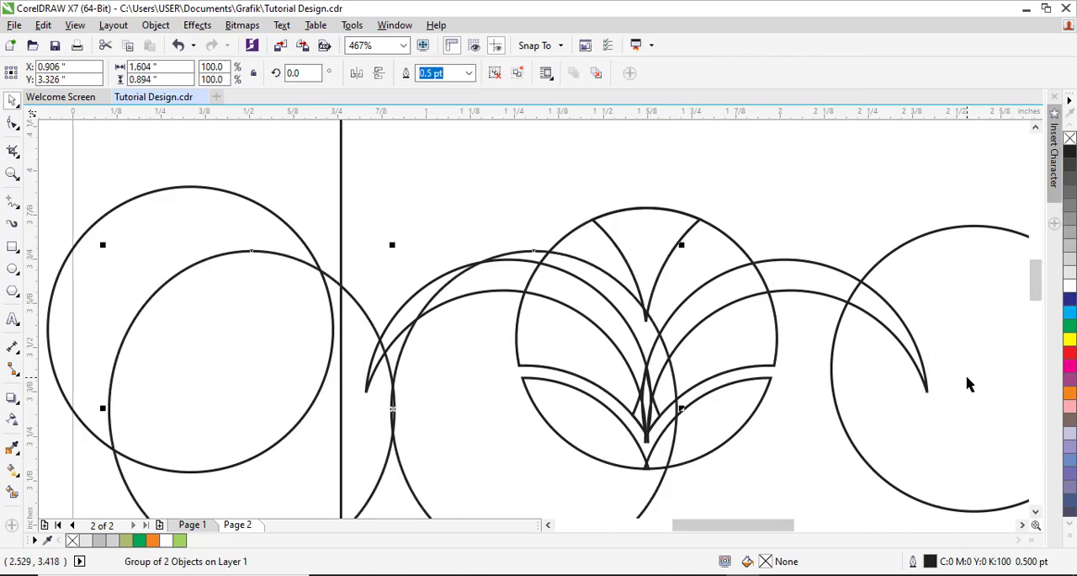
Step: Cut a copy of the rounded top shape with the tall circles, break it apart, and keep only the top wedge
{"action": "key", "text": "ctrl+z"}
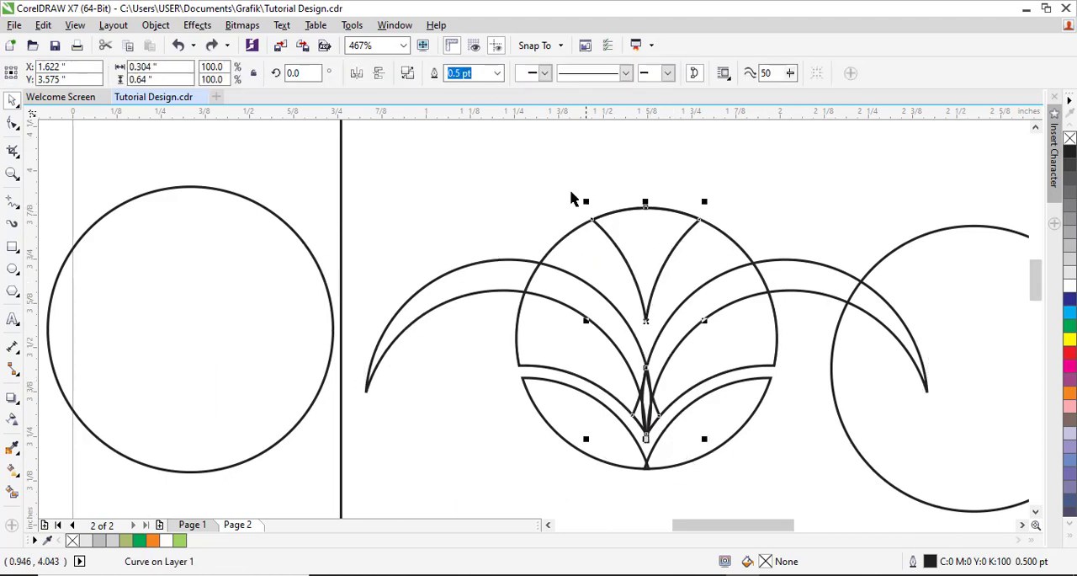
{"action": "left_click", "coordinate": [407, 75]}
{"action": "key", "text": "Tab"}
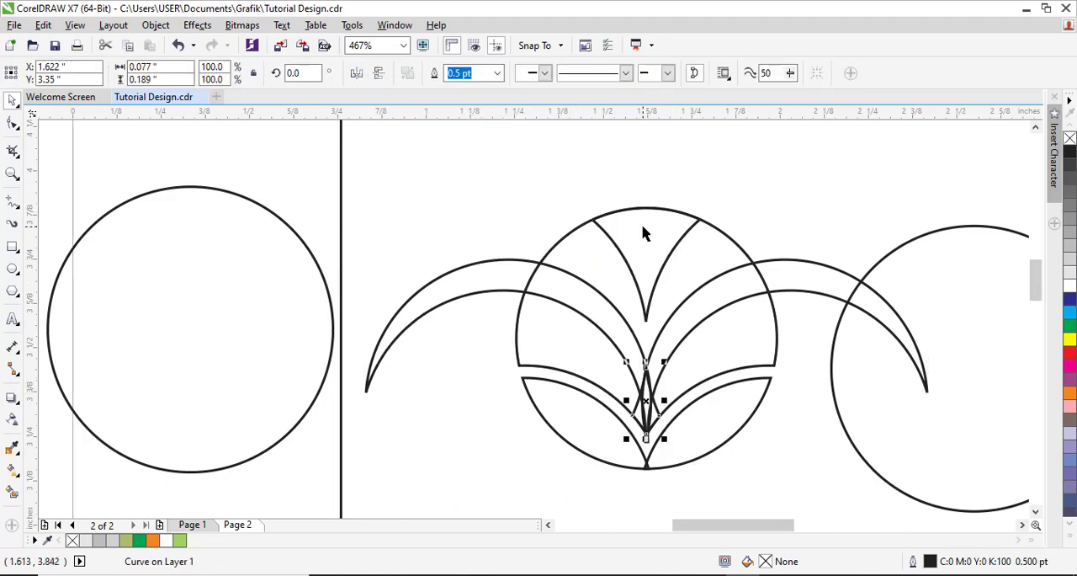
{"action": "key", "text": "Escape"}
Step: Trim the rounded top shape with the two crescents and delete the crescents
{"action": "left_click", "coordinate": [756, 253]}
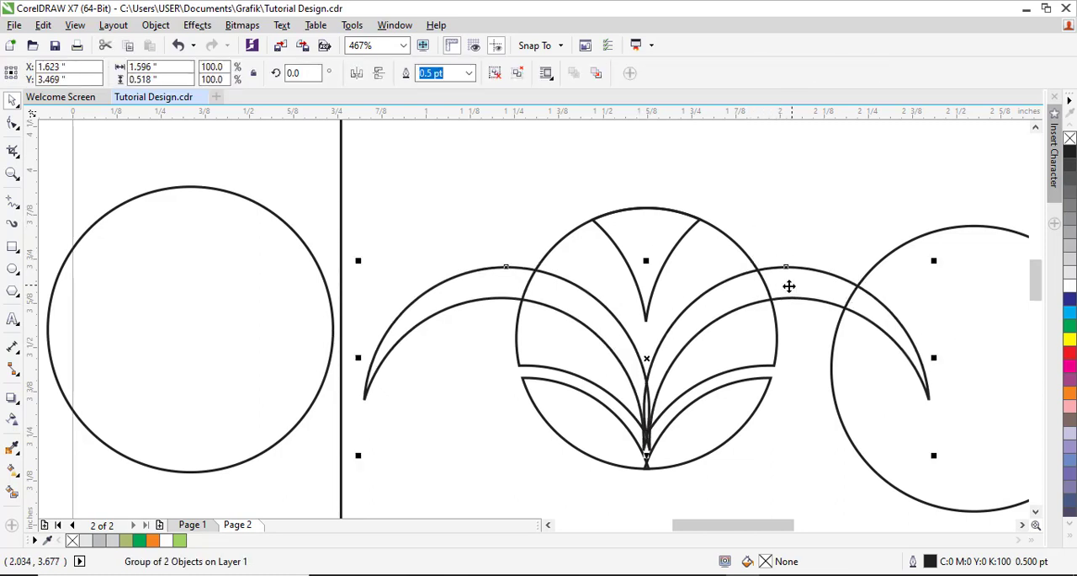
{"action": "left_click", "coordinate": [728, 260], "text": "shift"}
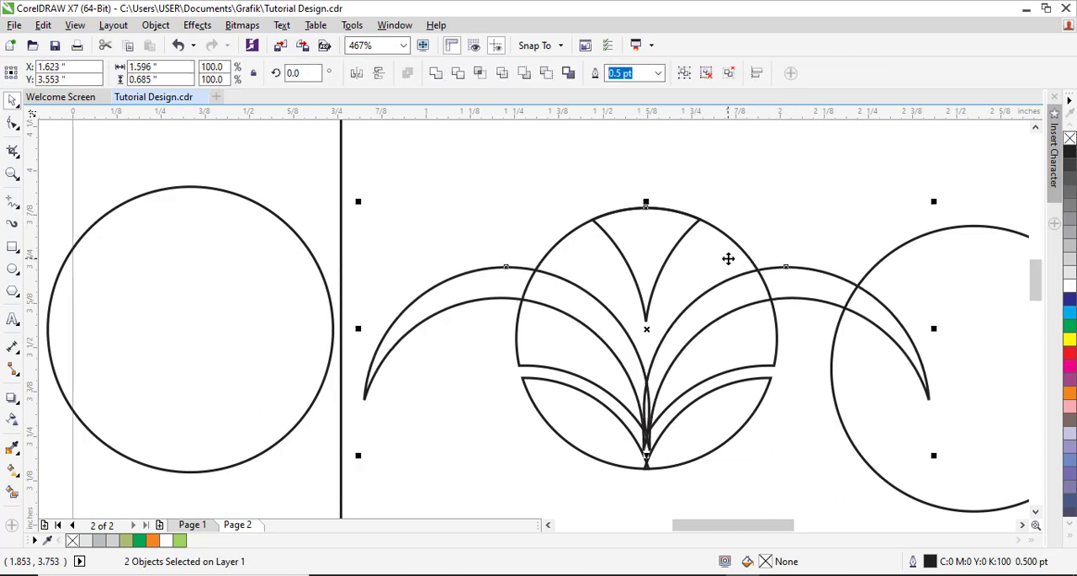
{"action": "left_click", "coordinate": [458, 73]}
{"action": "left_click", "coordinate": [766, 288]}
{"action": "key", "text": "Delete"}
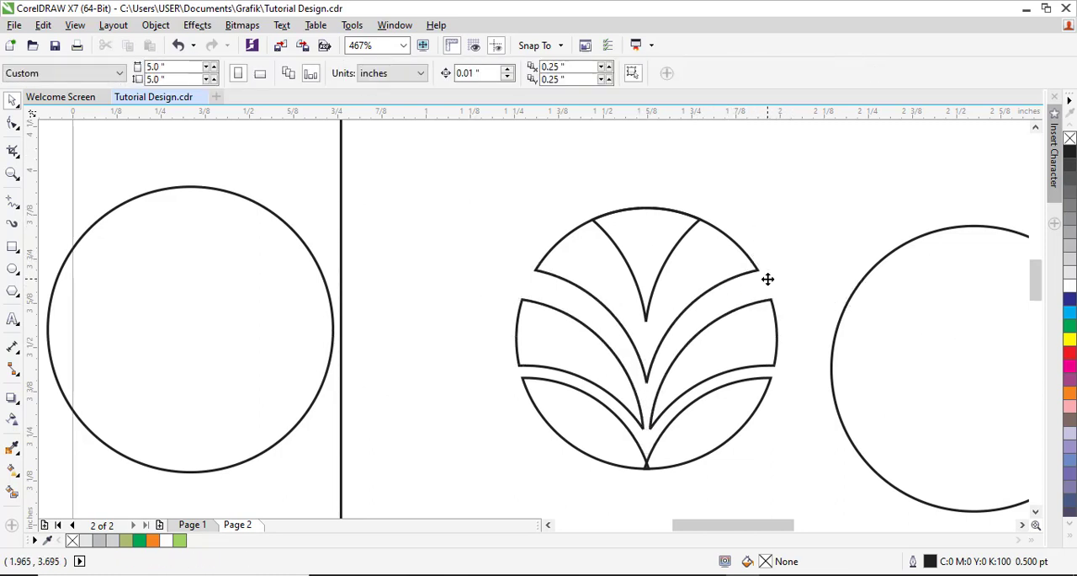
Step: Shift the two bottom leaf shapes slightly apart so their lower tips no longer cross
{"action": "left_click", "coordinate": [825, 292]}
{"action": "left_click", "coordinate": [740, 406]}
{"action": "key", "text": "ctrl+z"}
{"action": "key", "text": "ctrl+z"}
{"action": "left_click", "coordinate": [793, 178]}
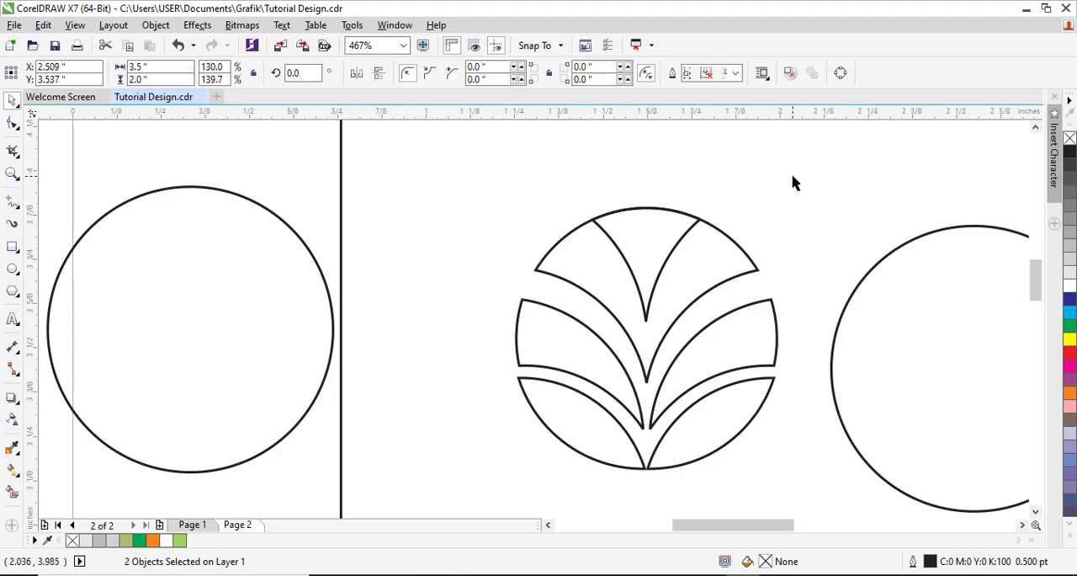
Step: Trim the upper leaf shape with the top wedge and nudge the wedge up to leave a gap
{"action": "left_click", "coordinate": [669, 244]}
{"action": "left_click", "coordinate": [715, 258], "text": "shift"}
{"action": "left_click", "coordinate": [458, 73]}
{"action": "left_click", "coordinate": [589, 170]}
{"action": "left_click", "coordinate": [688, 229]}
{"action": "key", "text": "Up"}
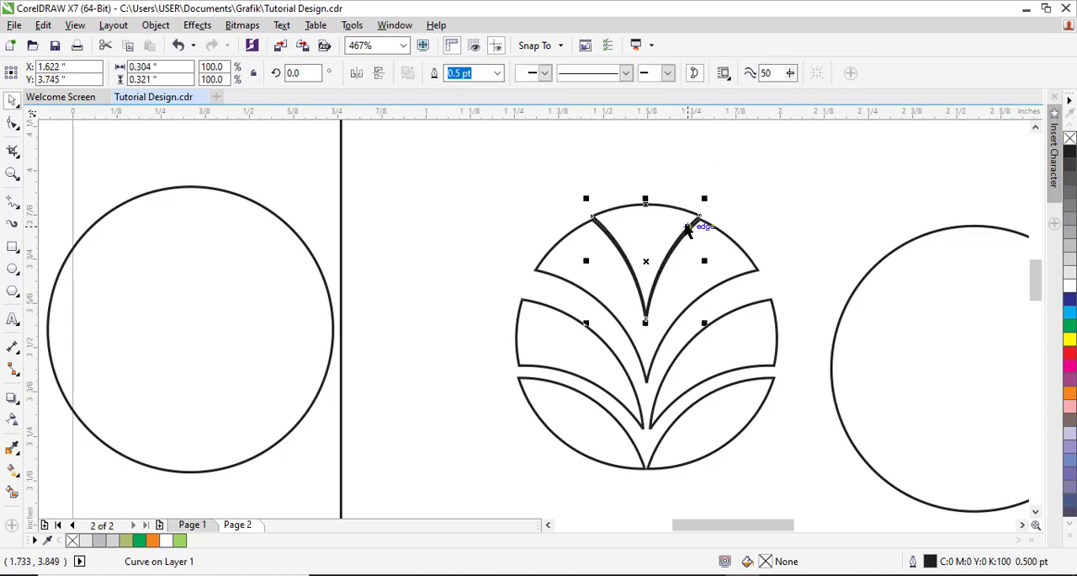
{"action": "left_click", "coordinate": [808, 209]}
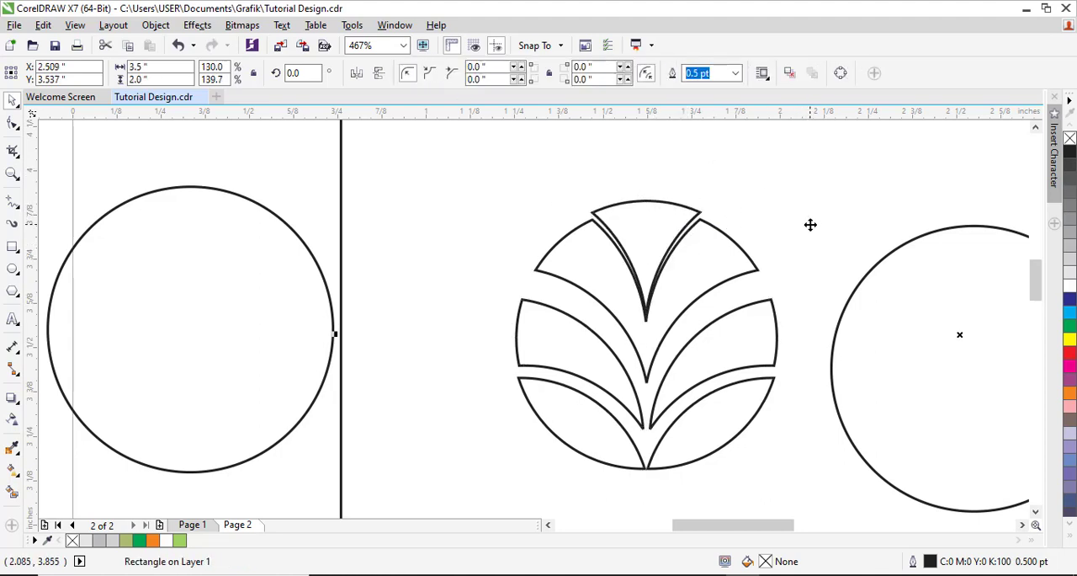
Step: Delete the two leftover circles on either side of the emblem
{"action": "scroll", "coordinate": [810, 225], "scroll_direction": "down", "scroll_amount": 2}
{"action": "left_click_drag", "start_coordinate": [849, 392], "coordinate": [850, 393]}
{"action": "left_click", "coordinate": [649, 216]}
{"action": "left_click", "coordinate": [504, 241]}
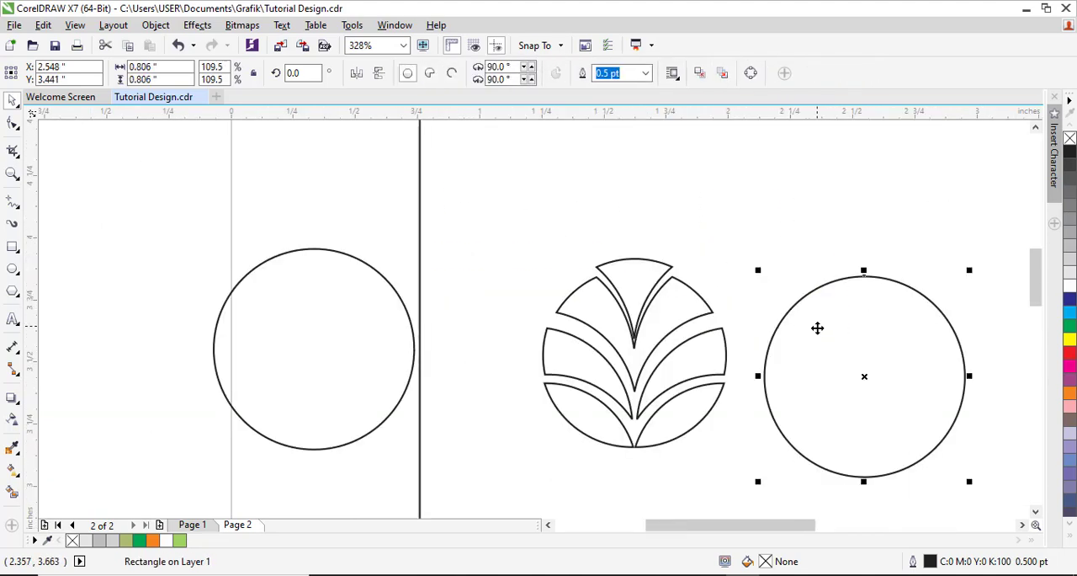
{"action": "key", "text": "ctrl+z"}
{"action": "key", "text": "ctrl+z"}
{"action": "scroll", "coordinate": [447, 279], "scroll_direction": "down", "scroll_amount": 4}
{"action": "scroll", "coordinate": [577, 385], "scroll_direction": "up", "scroll_amount": 5}
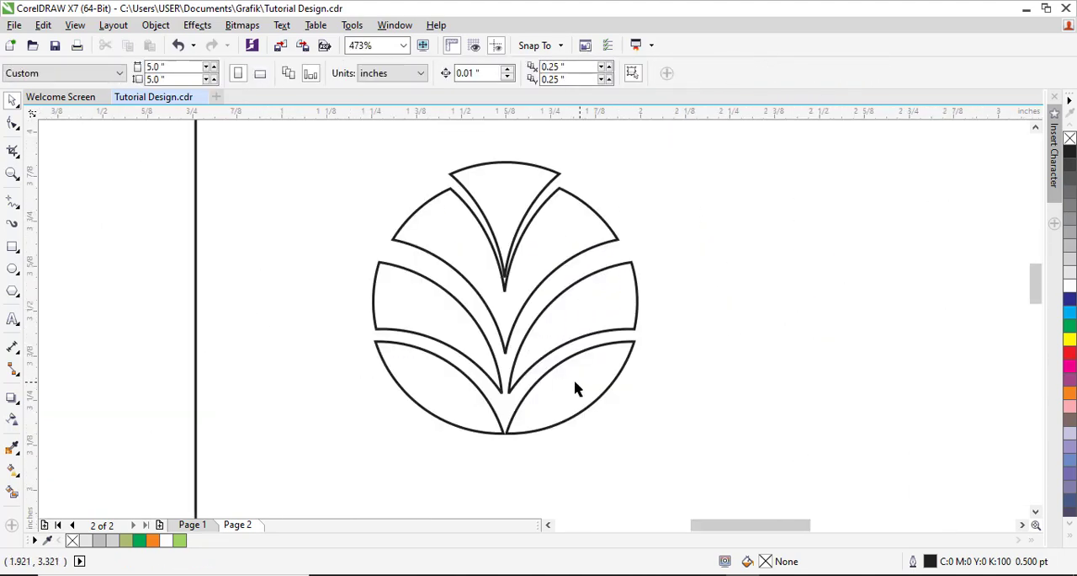
Step: Fill the emblem's two bottom leaves with black and its middle and upper leaves with orange, all without outlines
{"action": "left_click", "coordinate": [447, 401]}
{"action": "left_click", "coordinate": [1069, 156]}
{"action": "left_click", "coordinate": [423, 240]}
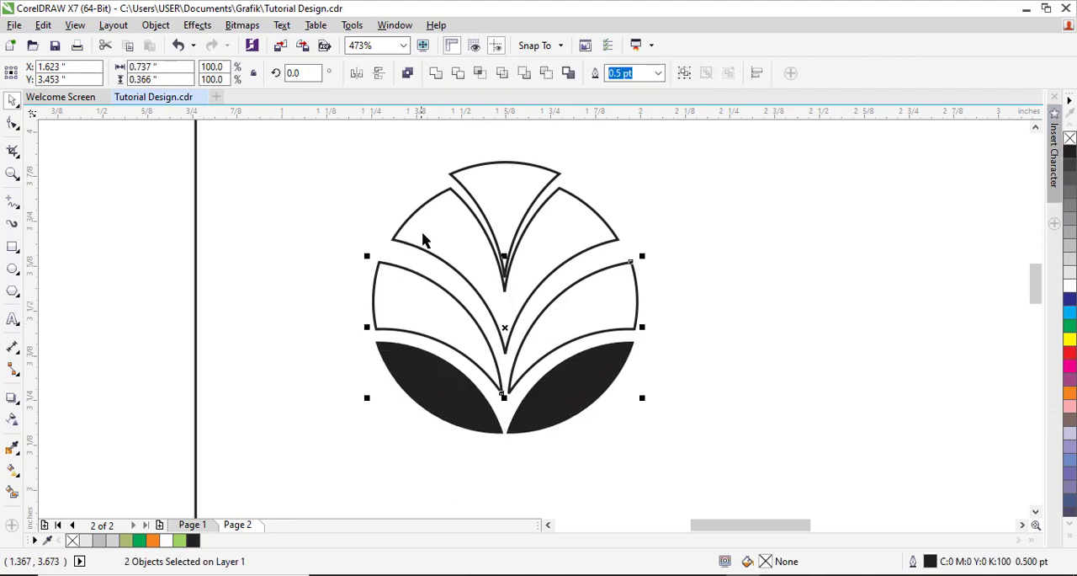
{"action": "left_click", "coordinate": [1069, 394]}
{"action": "right_click", "coordinate": [1070, 138]}
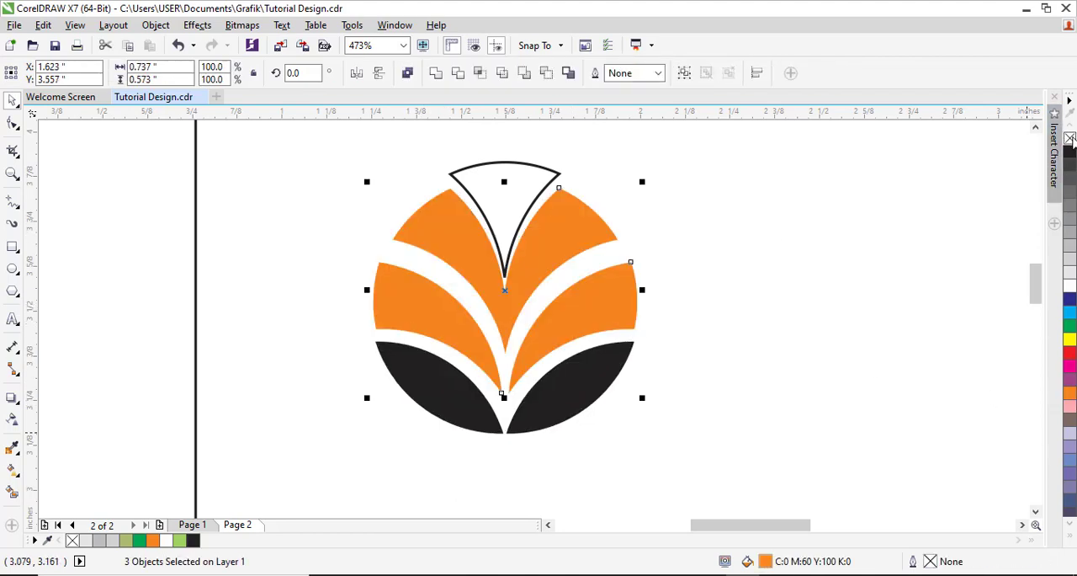
Step: Fill the emblem's top wedge with 30% black and remove its outline
{"action": "left_click", "coordinate": [509, 191]}
{"action": "left_click", "coordinate": [1069, 246]}
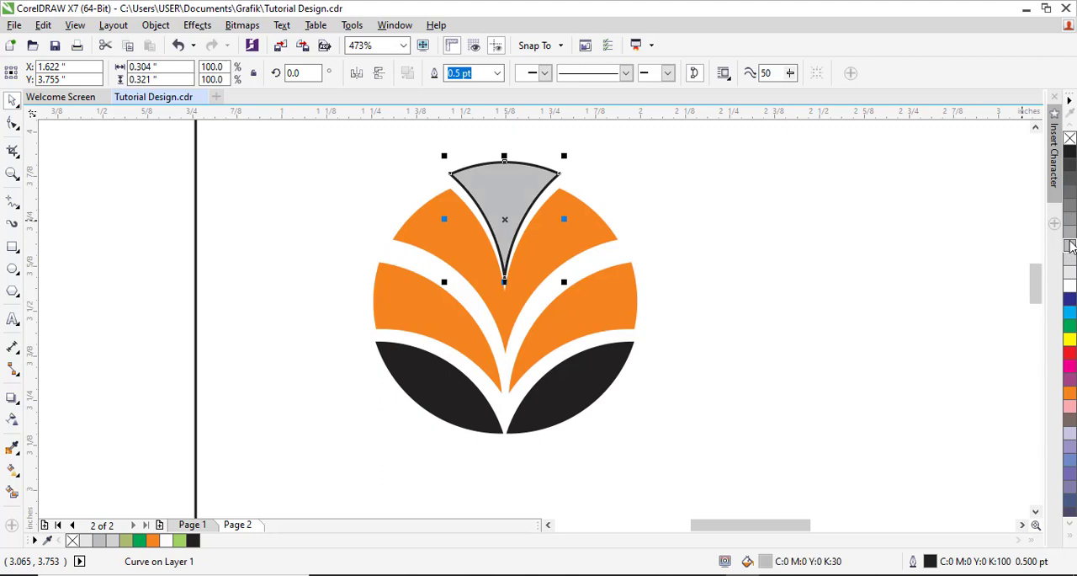
{"action": "right_click", "coordinate": [1070, 138]}
Step: Scale the grouped emblem down to about 0.48 inches wide and place it near the upper card's lower right corner
{"action": "scroll", "coordinate": [652, 276], "scroll_direction": "down", "scroll_amount": 3}
{"action": "left_click", "coordinate": [690, 270]}
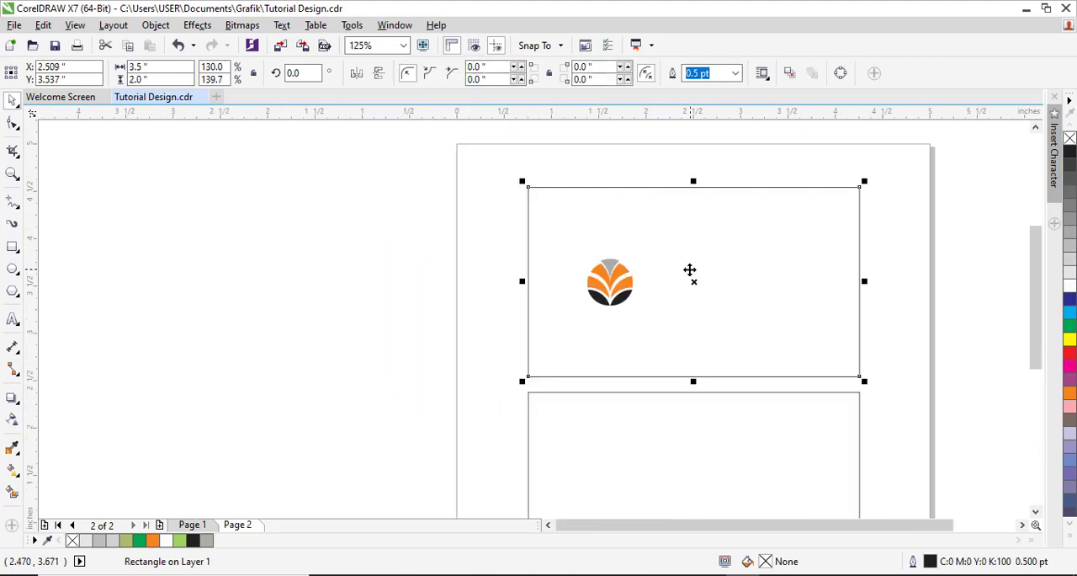
{"action": "left_click_drag", "start_coordinate": [652, 275], "coordinate": [929, 433]}
{"action": "left_click_drag", "start_coordinate": [395, 299], "coordinate": [630, 366]}
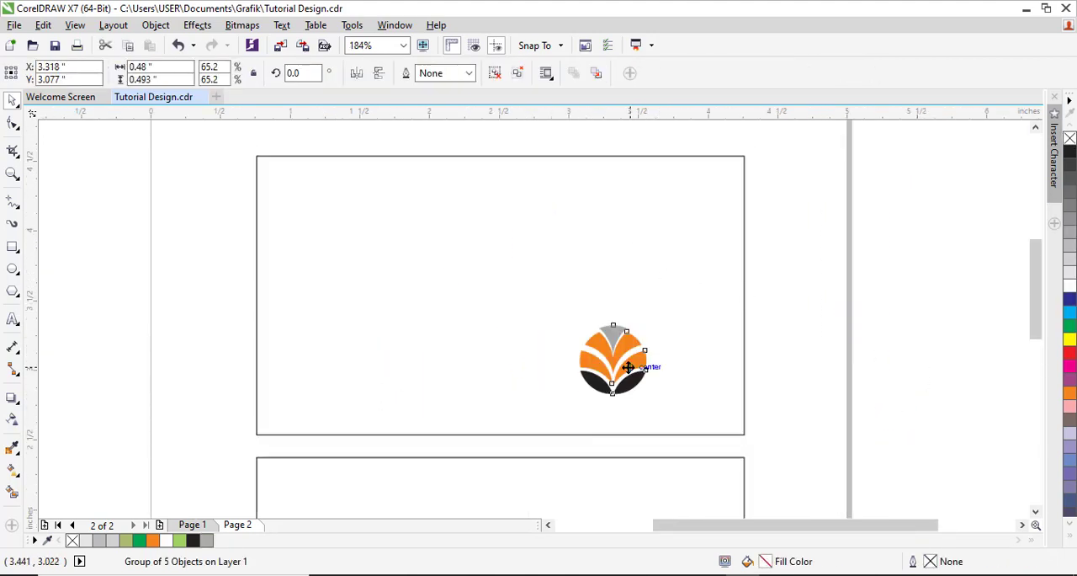
Step: Add the cardholder's full name as artistic text near the upper card's top left corner
{"action": "key", "text": "F8"}
{"action": "left_click", "coordinate": [307, 184]}
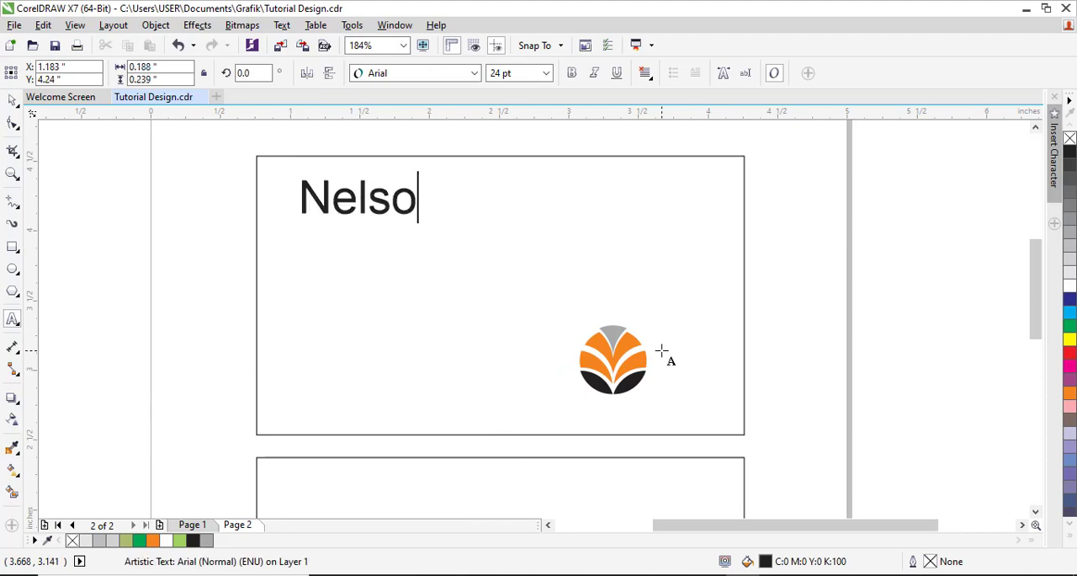
{"action": "key", "text": "Escape"}
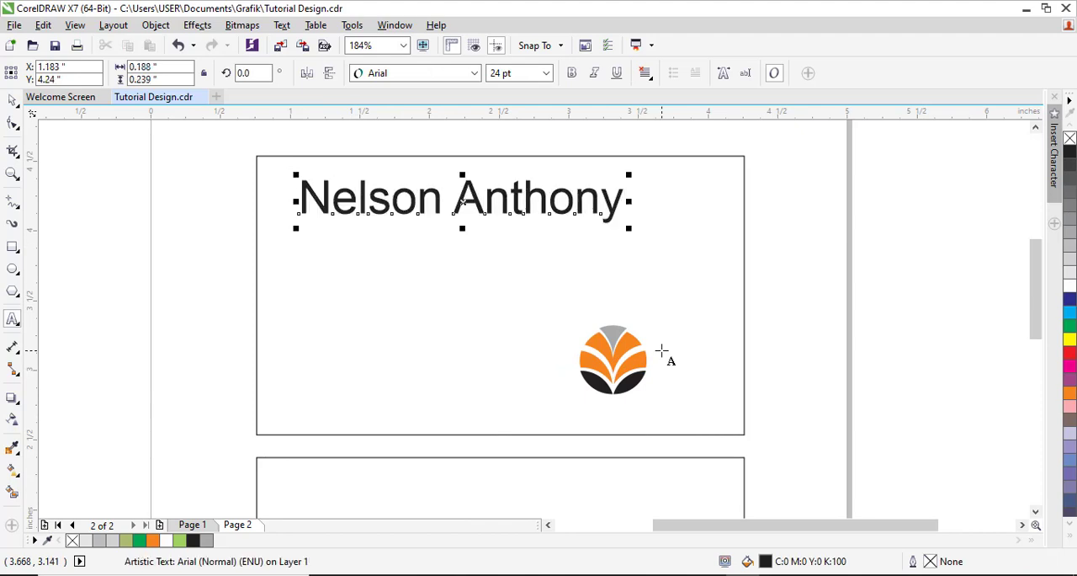
Step: Set the cardholder's name to Oswald Light at 12 pt
{"action": "left_click", "coordinate": [474, 73]}
{"action": "left_click", "coordinate": [404, 132]}
{"action": "left_click", "coordinate": [545, 73]}
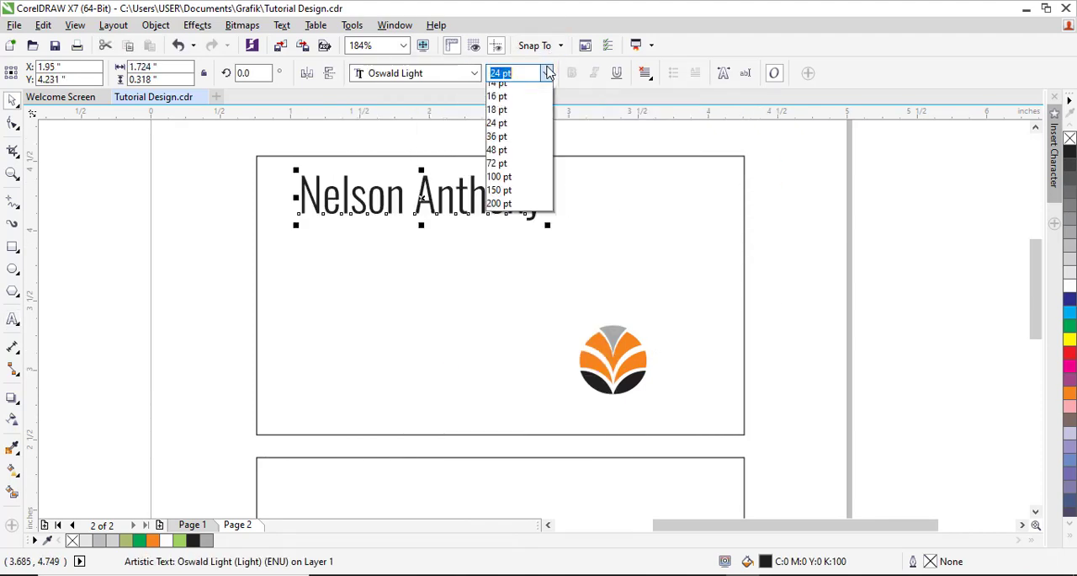
{"action": "left_click", "coordinate": [509, 143]}
Step: Add the job title "Human Resources Manager" as artistic text by the cardholder's name
{"action": "left_click_drag", "start_coordinate": [249, 151], "coordinate": [761, 446]}
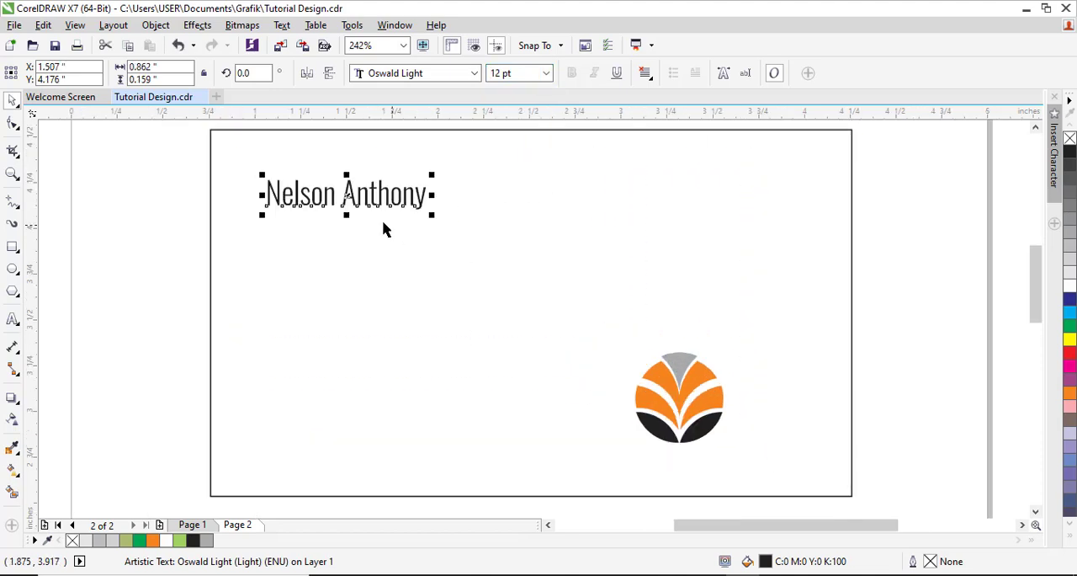
{"action": "key", "text": "F8"}
{"action": "type", "text": "Human"}
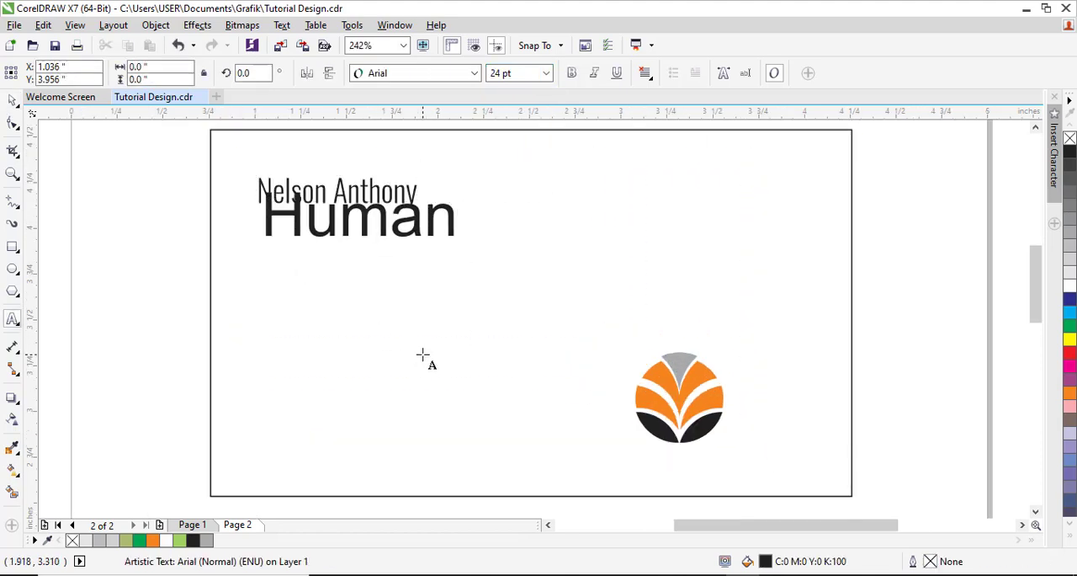
{"action": "type", "text": " Resources Manager"}
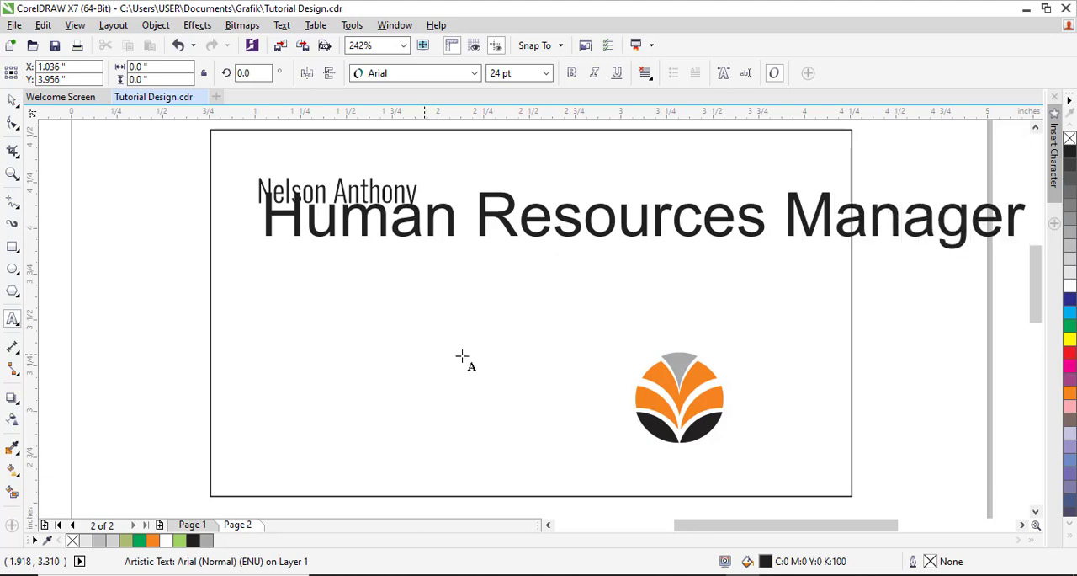
{"action": "key", "text": "ctrl+space"}
Step: Set the job title to Oswald Light at 8 pt
{"action": "left_click", "coordinate": [474, 74]}
{"action": "left_click", "coordinate": [460, 114]}
{"action": "left_click", "coordinate": [546, 74]}
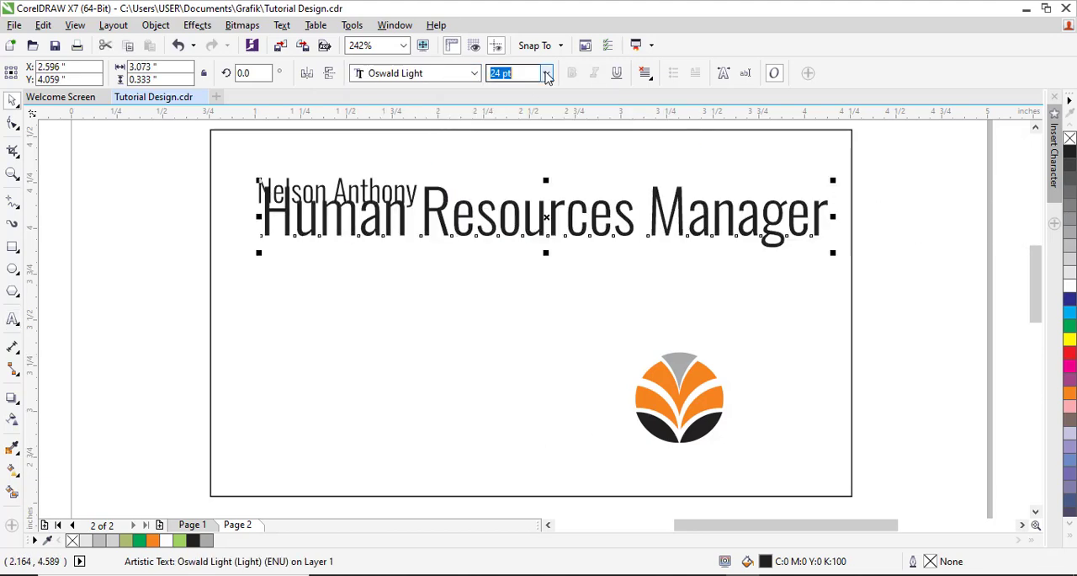
{"action": "left_click", "coordinate": [526, 116]}
Step: Position the job title directly beneath the name, flush with its left edge, and reduce it to 7 pt
{"action": "scroll", "coordinate": [355, 196], "scroll_direction": "up", "scroll_amount": 2}
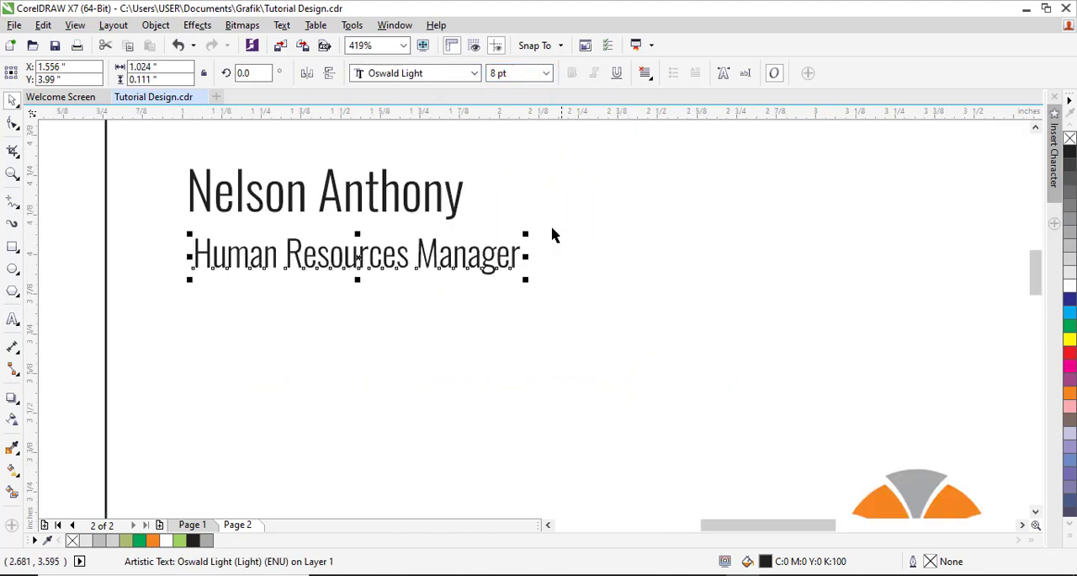
{"action": "left_click", "coordinate": [454, 214]}
{"action": "left_click_drag", "start_coordinate": [448, 263], "coordinate": [387, 243]}
{"action": "left_click", "coordinate": [546, 73]}
{"action": "left_click", "coordinate": [513, 103]}
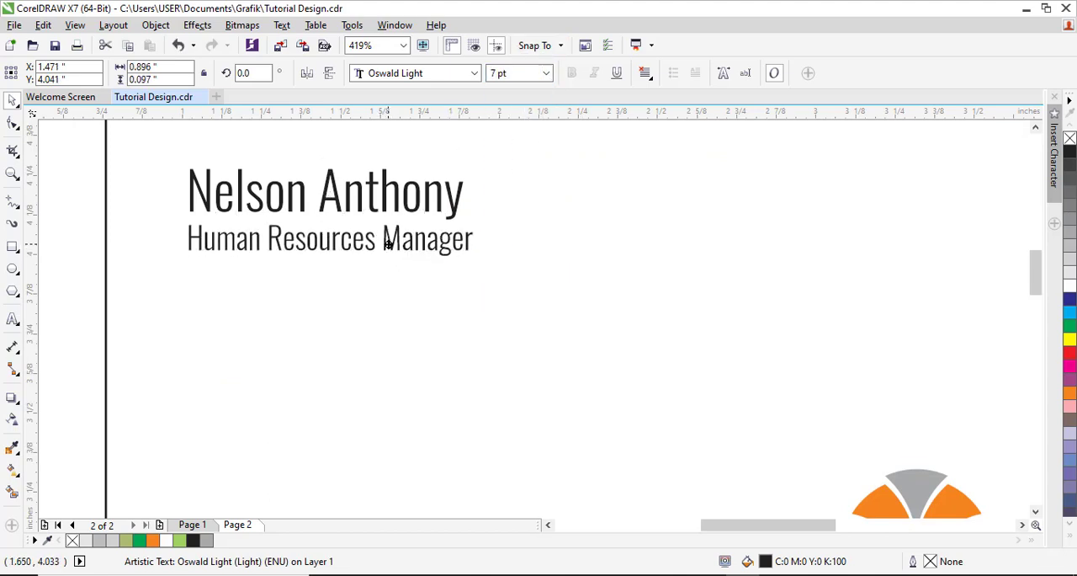
Step: Color the job title text orange
{"action": "left_click", "coordinate": [1067, 396]}
{"action": "left_click", "coordinate": [420, 202], "text": "shift"}
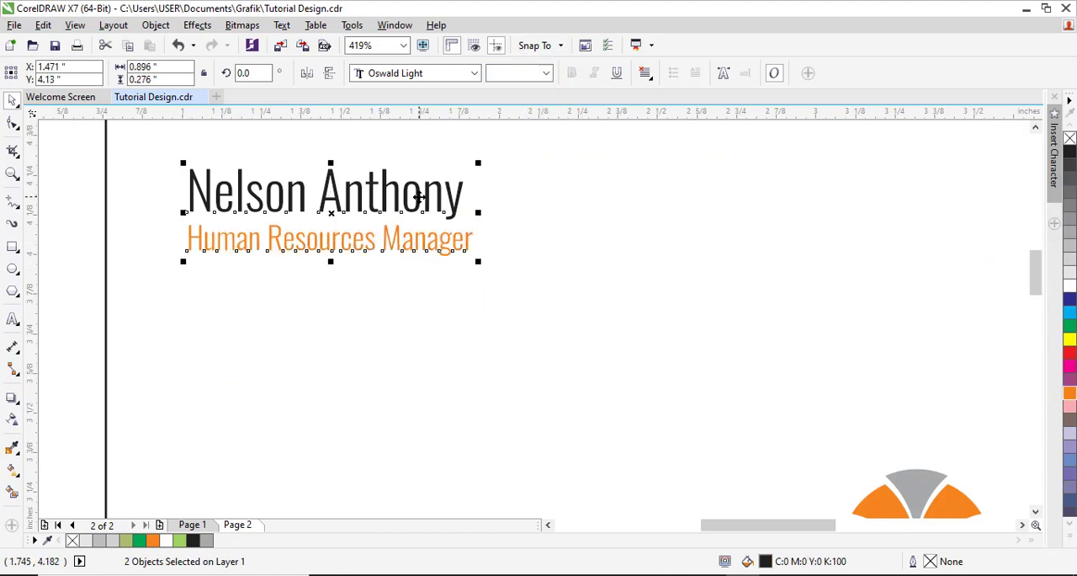
{"action": "left_click", "coordinate": [569, 243]}
Step: Move the emblem off the upper card to the empty area on its right
{"action": "scroll", "coordinate": [570, 243], "scroll_direction": "down", "scroll_amount": 3}
{"action": "scroll", "coordinate": [572, 234], "scroll_direction": "down", "scroll_amount": 1}
{"action": "left_click", "coordinate": [777, 251]}
{"action": "key", "text": "F2"}
{"action": "left_click_drag", "start_coordinate": [433, 189], "coordinate": [832, 389]}
{"action": "left_click_drag", "start_coordinate": [551, 353], "coordinate": [810, 327]}
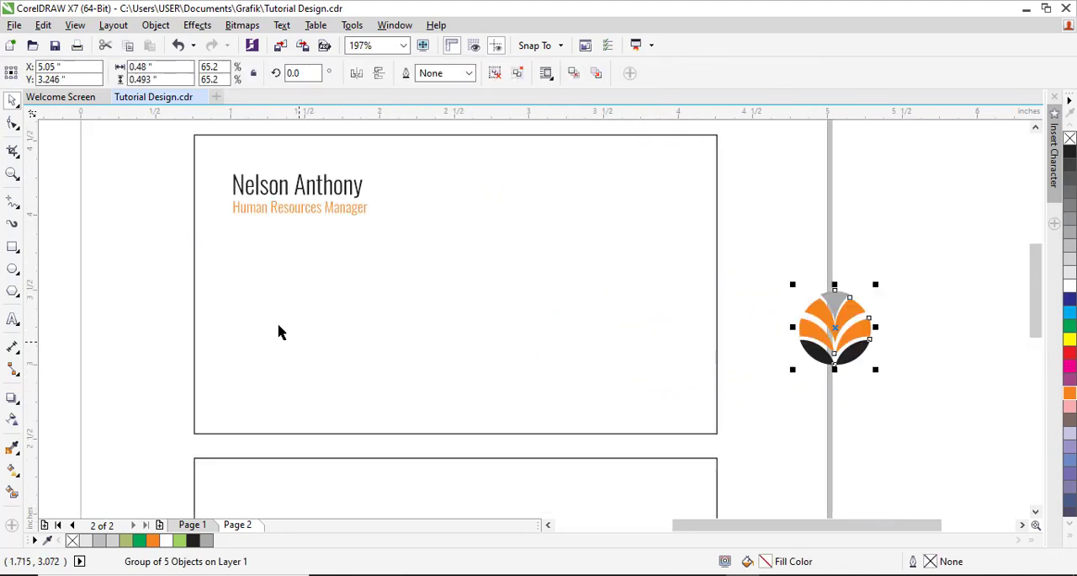
Step: Add the contact phone number as artistic text in the lower left part of the upper card
{"action": "key", "text": "F8"}
{"action": "left_click", "coordinate": [226, 320]}
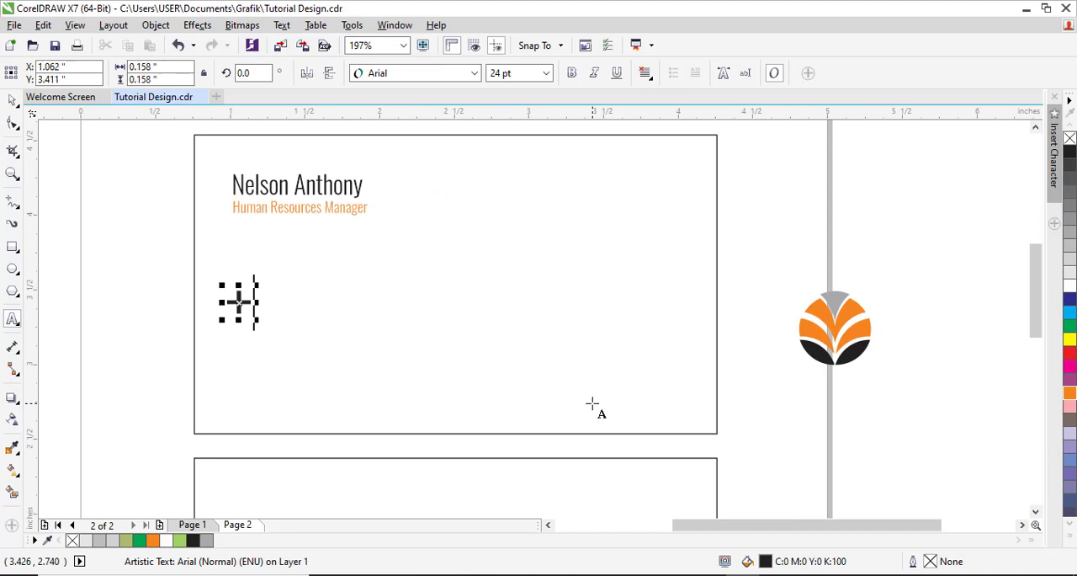
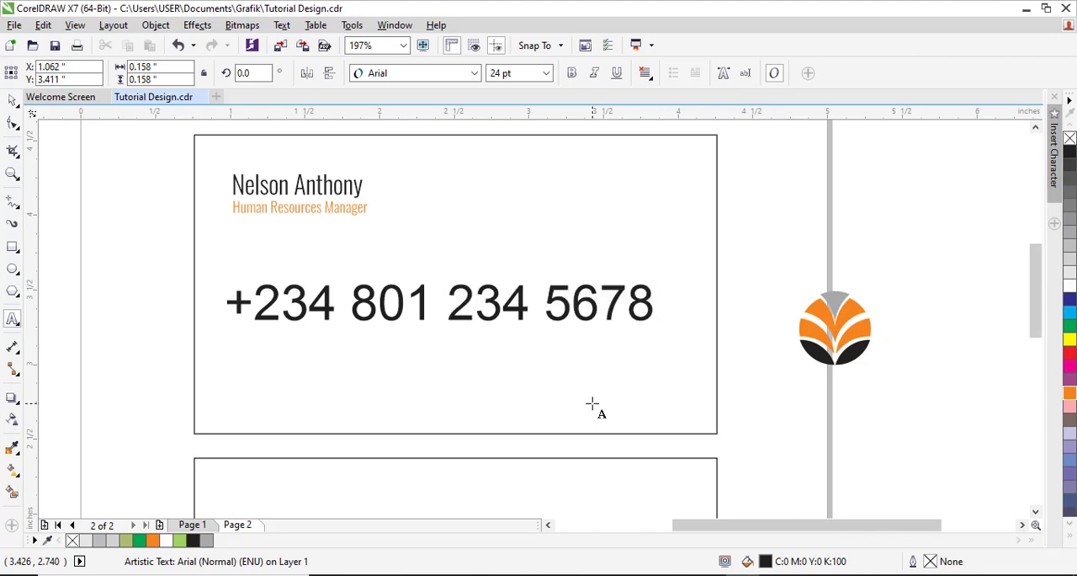
{"action": "key", "text": "ctrl+space"}
Step: Set the phone number text to Oswald Light at 8 pt
{"action": "left_click", "coordinate": [475, 74]}
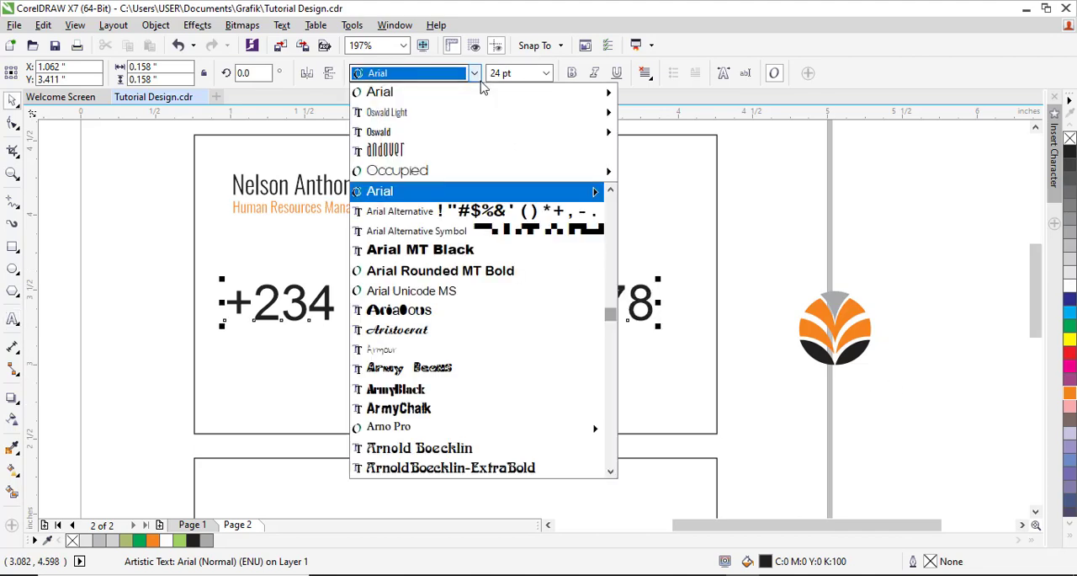
{"action": "left_click", "coordinate": [459, 111]}
{"action": "left_click", "coordinate": [546, 74]}
{"action": "left_click", "coordinate": [509, 116]}
{"action": "key", "text": "Return"}
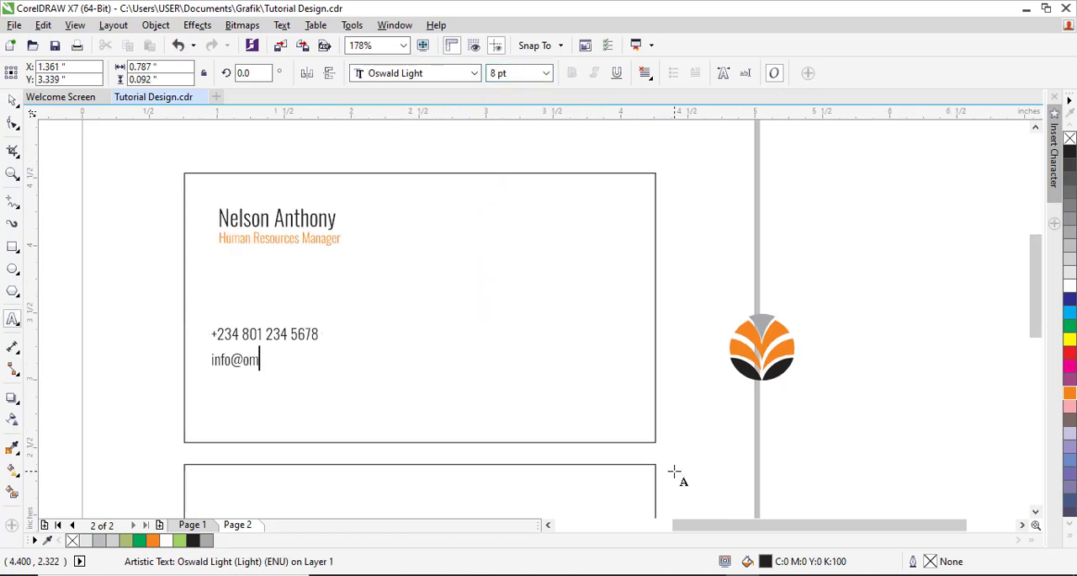
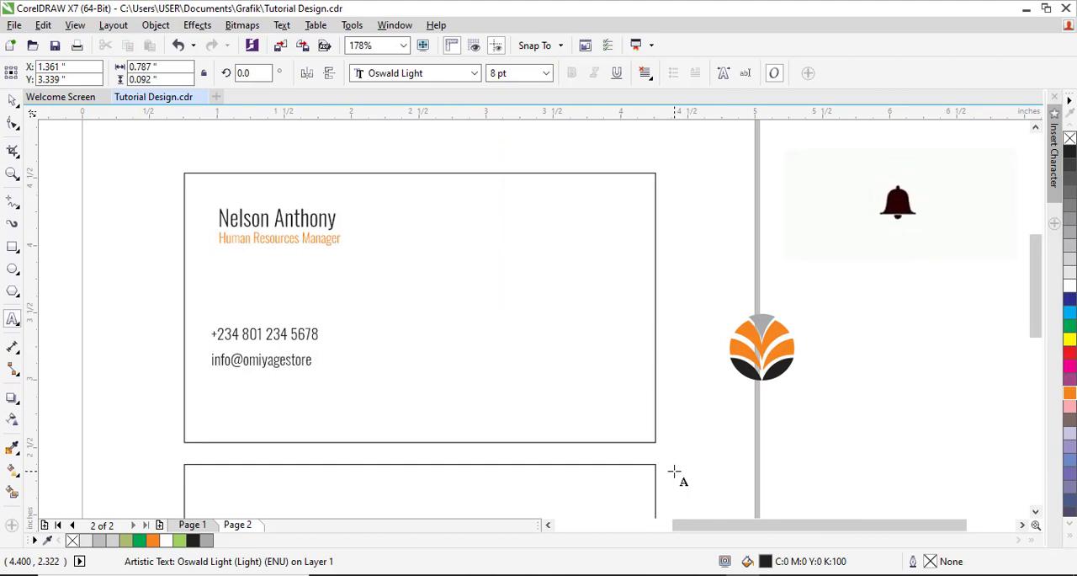
{"action": "key", "text": "Escape"}
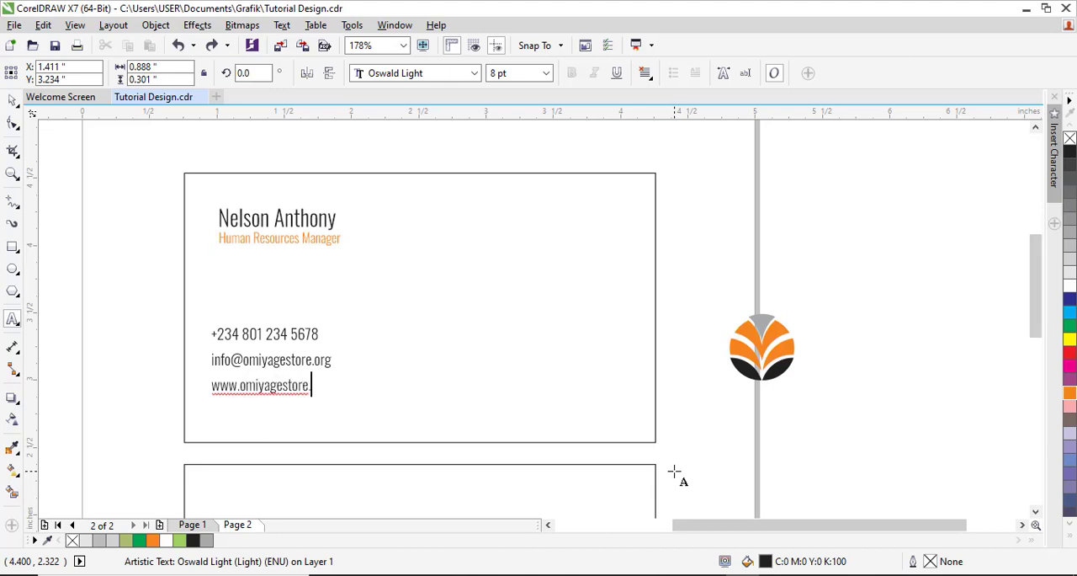
{"action": "key", "text": "space"}
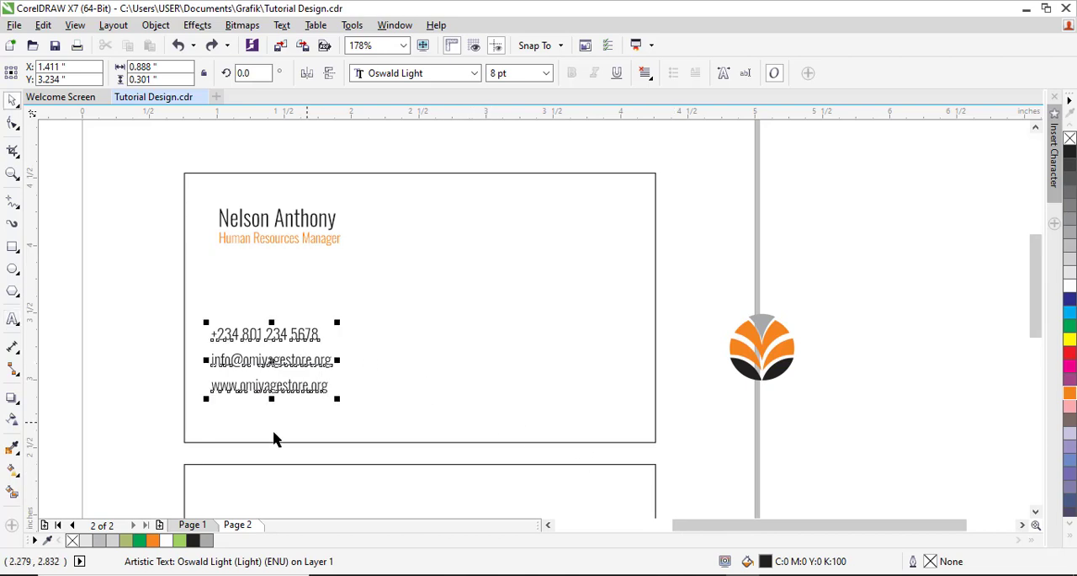
Step: Create a full-width strip about 0.09 inches high along the upper card's bottom edge from a copy of its rectangle, filled orange without outline
{"action": "left_click_drag", "start_coordinate": [166, 160], "coordinate": [788, 529]}
{"action": "left_click", "coordinate": [578, 209]}
{"action": "left_click_drag", "start_coordinate": [477, 133], "coordinate": [441, 409]}
{"action": "left_click", "coordinate": [1071, 394]}
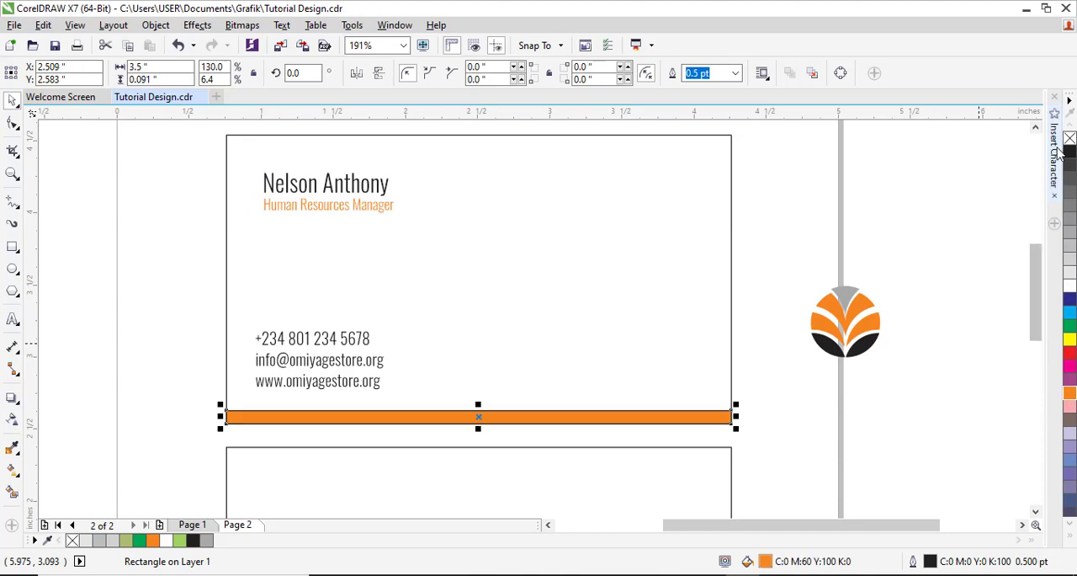
{"action": "right_click", "coordinate": [1070, 138]}
Step: Make a copy of the orange strip about 0.013 inches high as a thin line just above the strip
{"action": "left_click_drag", "start_coordinate": [237, 381], "coordinate": [743, 495]}
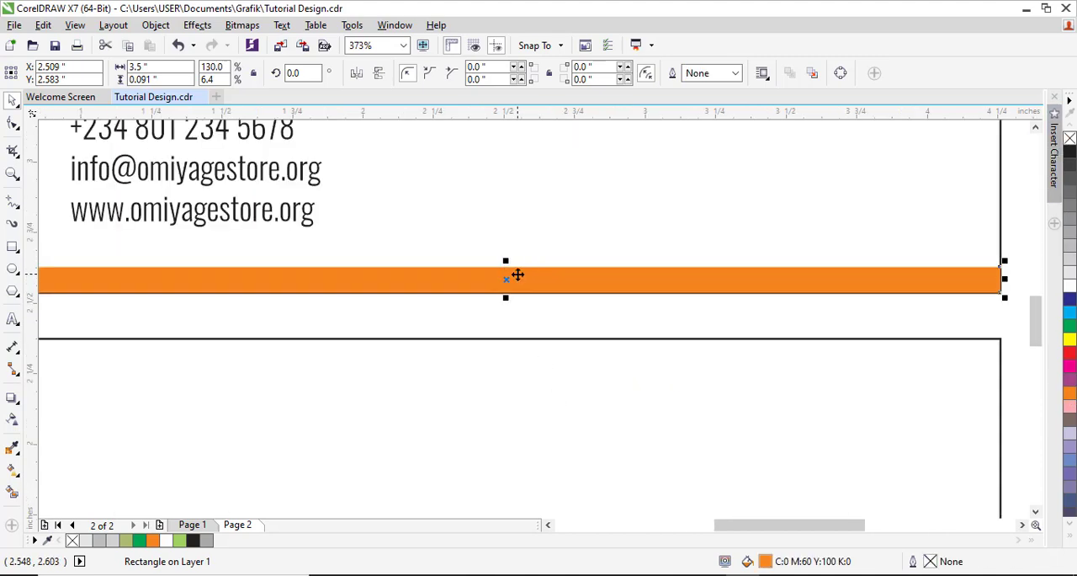
{"action": "left_click_drag", "start_coordinate": [506, 297], "coordinate": [507, 270]}
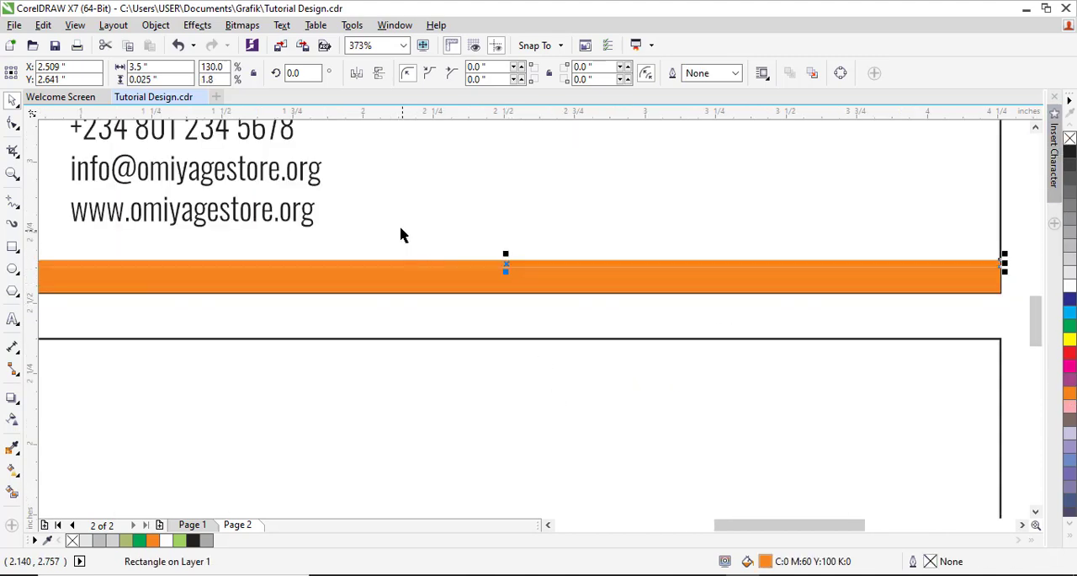
{"action": "scroll", "coordinate": [453, 253], "scroll_direction": "up", "scroll_amount": 4}
{"action": "left_click_drag", "start_coordinate": [599, 278], "coordinate": [600, 268]}
Step: Align the contact lines with the left edge of the name and job title on the upper card
{"action": "scroll", "coordinate": [646, 331], "scroll_direction": "down", "scroll_amount": 9}
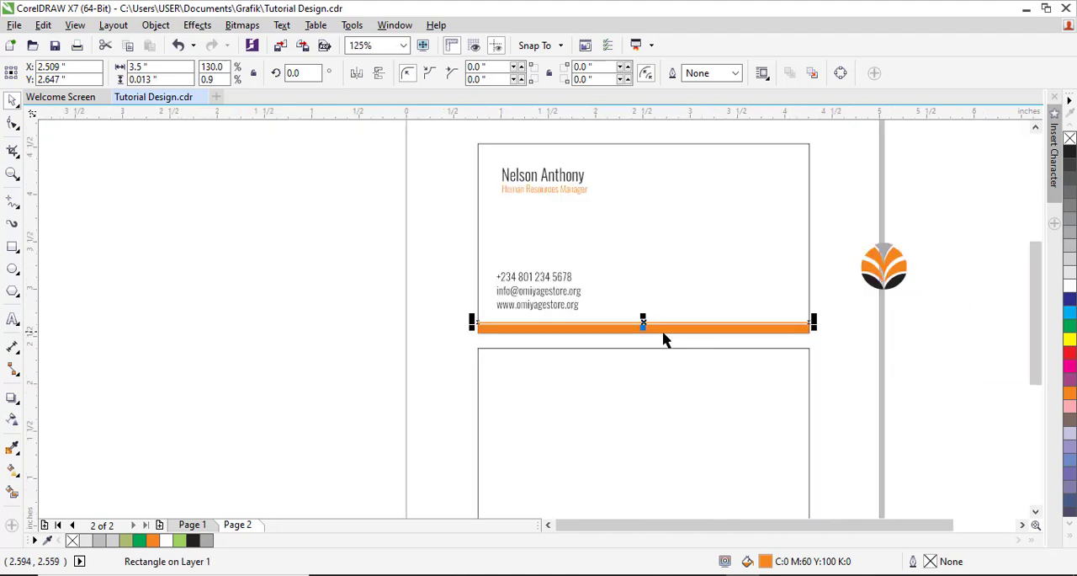
{"action": "left_click_drag", "start_coordinate": [833, 375], "coordinate": [851, 373]}
{"action": "left_click", "coordinate": [697, 302], "text": "shift"}
{"action": "left_click", "coordinate": [1023, 412]}
{"action": "key", "text": "F4"}
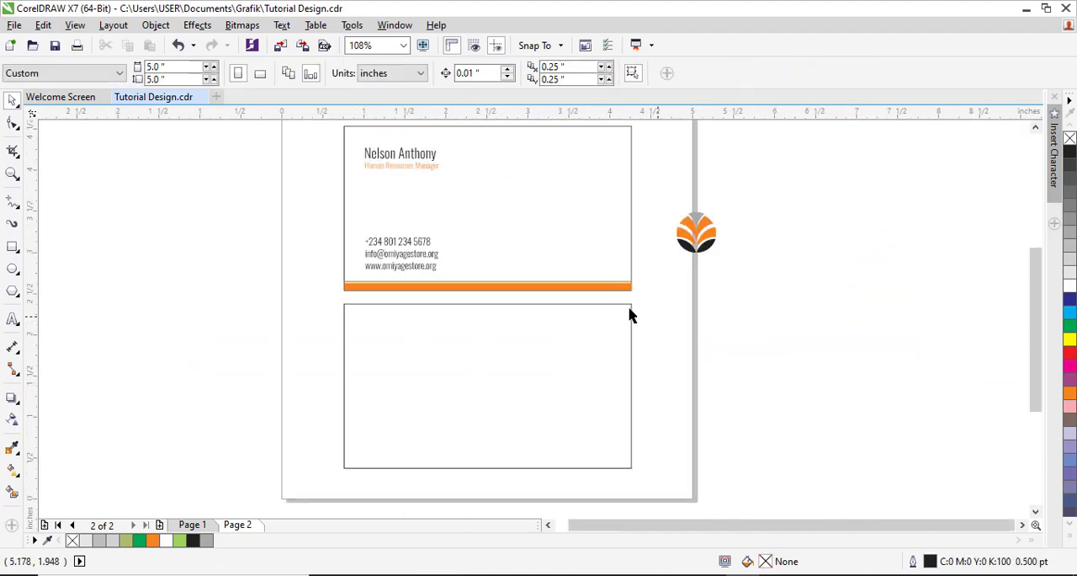
Step: Fill the lower card's rectangle with orange and remove its outline
{"action": "key", "text": "F2"}
{"action": "left_click_drag", "start_coordinate": [318, 259], "coordinate": [703, 489]}
{"action": "left_click", "coordinate": [572, 453]}
{"action": "left_click", "coordinate": [1069, 394]}
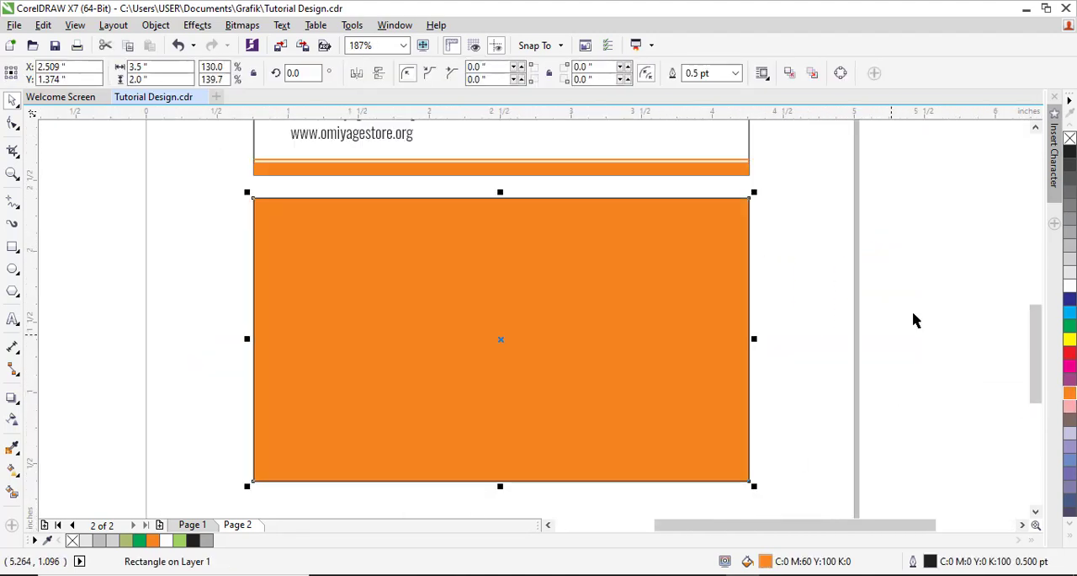
{"action": "right_click", "coordinate": [1070, 139]}
{"action": "left_click", "coordinate": [817, 306]}
Step: Place the emblem in white on the right part of the orange card
{"action": "scroll", "coordinate": [817, 306], "scroll_direction": "down", "scroll_amount": 4}
{"action": "key", "text": "F2"}
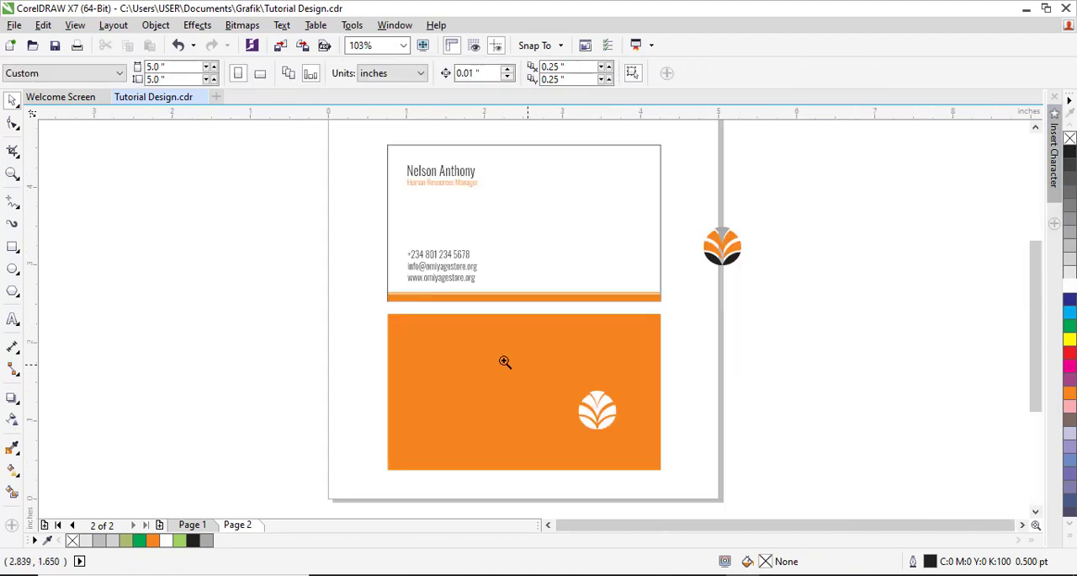
{"action": "left_click_drag", "start_coordinate": [501, 356], "coordinate": [734, 477]}
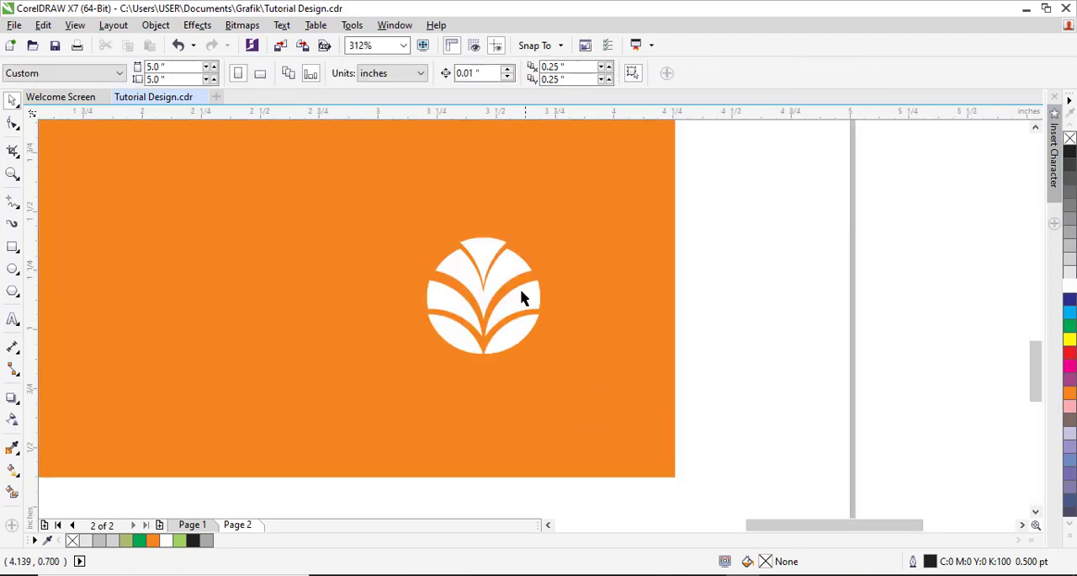
{"action": "left_click_drag", "start_coordinate": [525, 301], "coordinate": [546, 303]}
Step: Add the text "Omiyage Store" over the orange card and set its font to Oswald Medium
{"action": "key", "text": "F8"}
{"action": "left_click", "coordinate": [338, 411]}
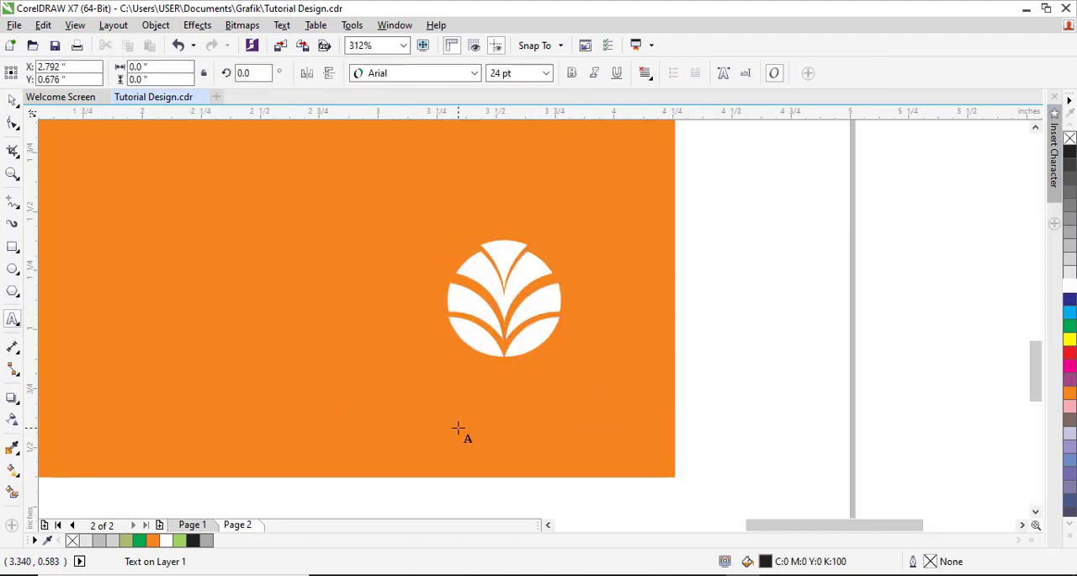
{"action": "type", "text": "Omiyage Store"}
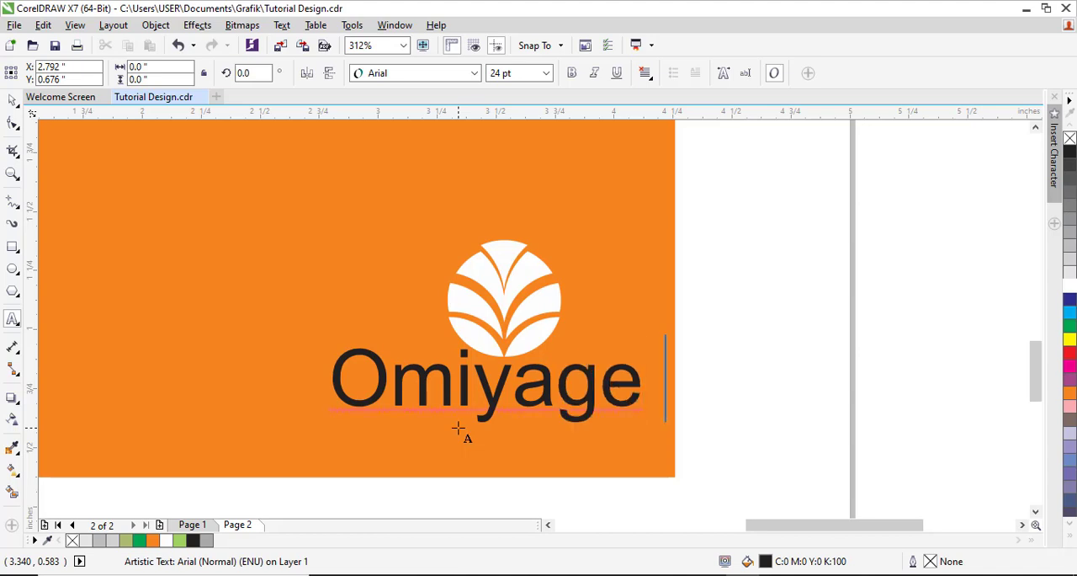
{"action": "left_click", "coordinate": [473, 73]}
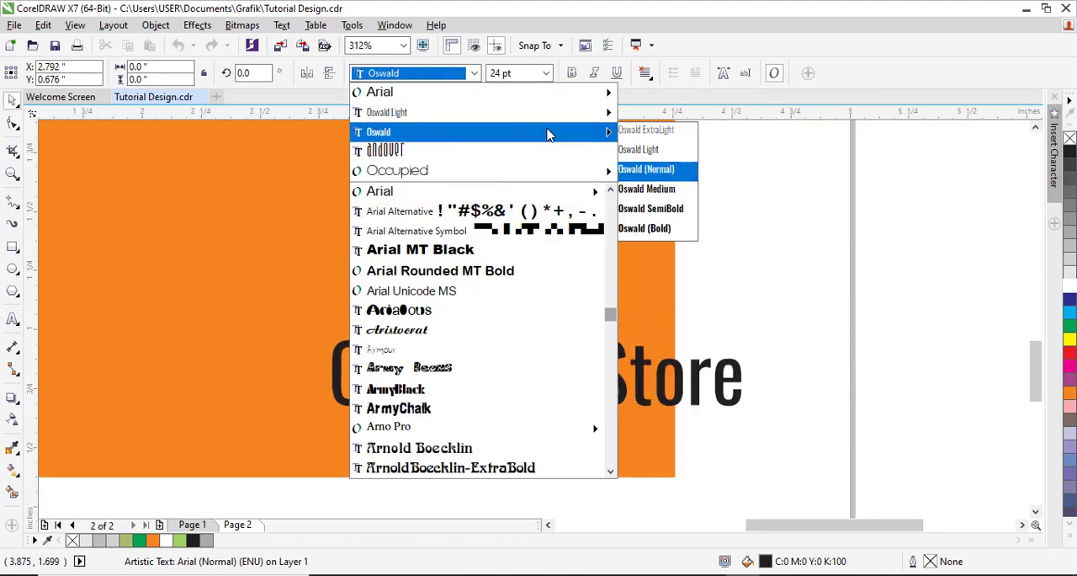
{"action": "left_click", "coordinate": [646, 189]}
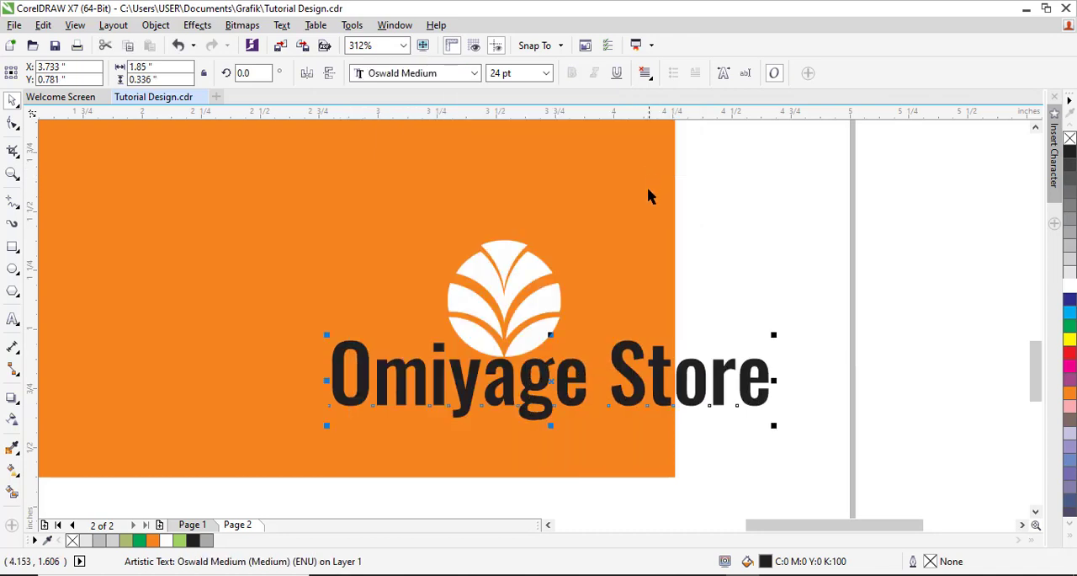
Step: Separate the word "Omiyage" from "Store", fill it with white and place it directly beneath the white emblem
{"action": "scroll", "coordinate": [648, 196], "scroll_direction": "down", "scroll_amount": 2}
{"action": "left_click", "coordinate": [1070, 288]}
{"action": "left_click", "coordinate": [885, 368]}
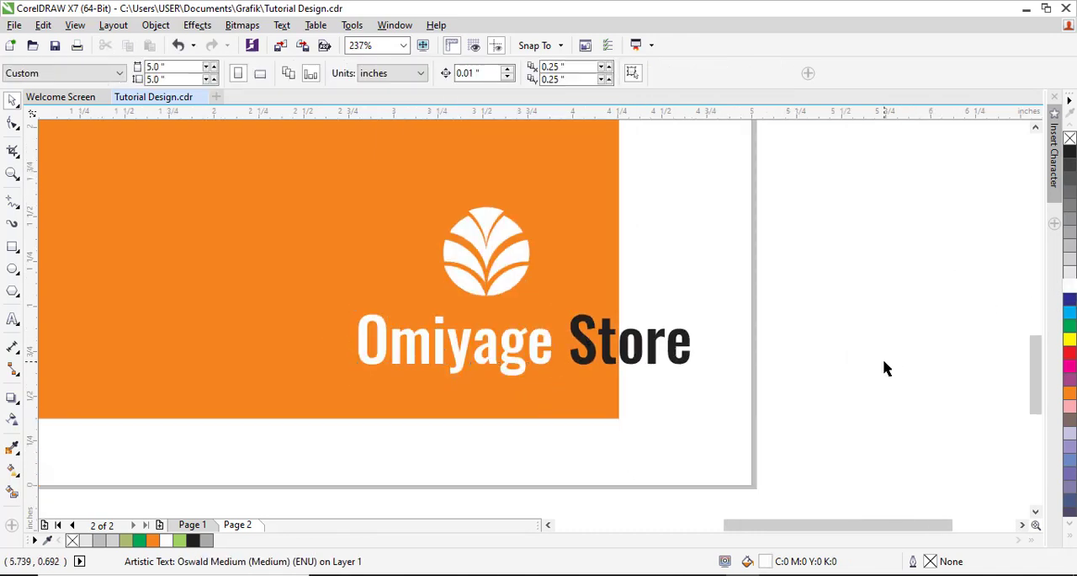
{"action": "scroll", "coordinate": [733, 371], "scroll_direction": "down", "scroll_amount": 3}
{"action": "scroll", "coordinate": [698, 373], "scroll_direction": "up", "scroll_amount": 3}
{"action": "left_click", "coordinate": [682, 356]}
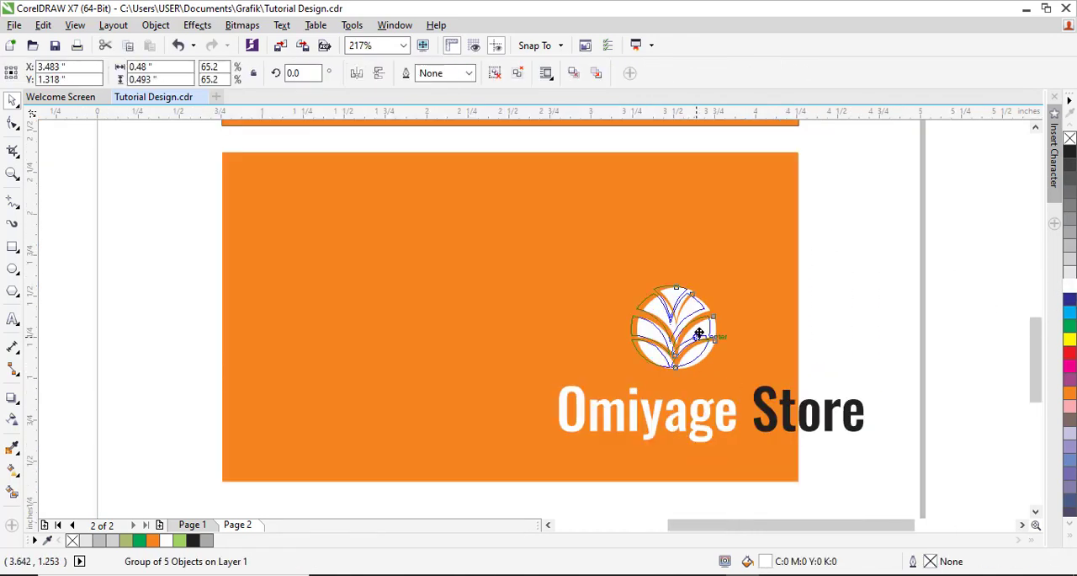
{"action": "left_click_drag", "start_coordinate": [698, 427], "coordinate": [717, 398]}
{"action": "scroll", "coordinate": [452, 327], "scroll_direction": "up", "scroll_amount": 3}
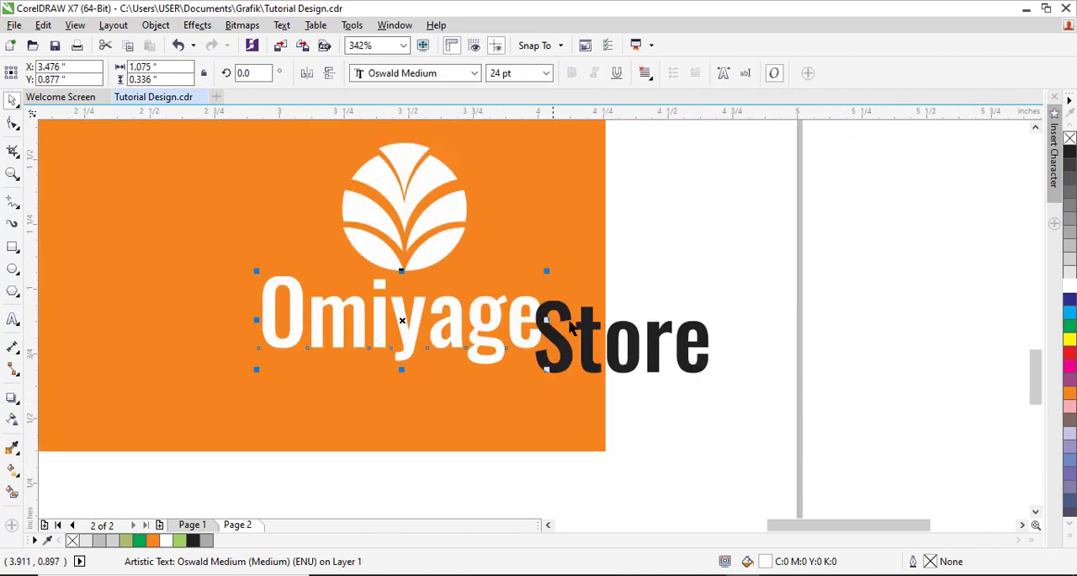
Step: Place the word "Store" beneath "Omiyage" and set its size to 14 pt
{"action": "left_click_drag", "start_coordinate": [597, 327], "coordinate": [472, 383]}
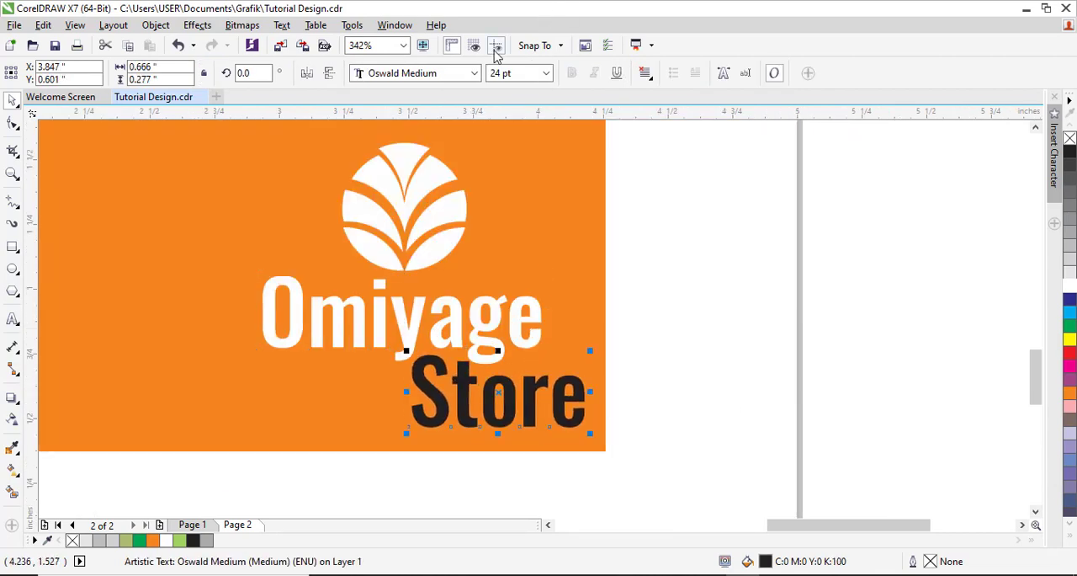
{"action": "left_click", "coordinate": [545, 73]}
{"action": "left_click", "coordinate": [509, 161]}
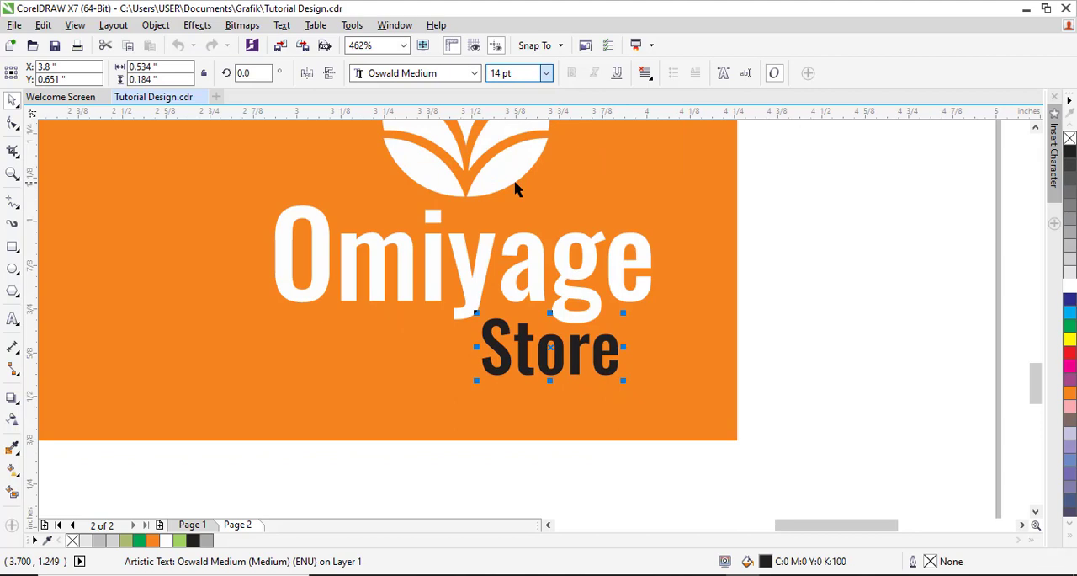
Step: Widen the letter spacing of "Store" and align its right edge with that of "Omiyage"
{"action": "left_click", "coordinate": [13, 122]}
{"action": "left_click_drag", "start_coordinate": [624, 380], "coordinate": [665, 385]}
{"action": "key", "text": "space"}
{"action": "left_click", "coordinate": [642, 297], "text": "shift"}
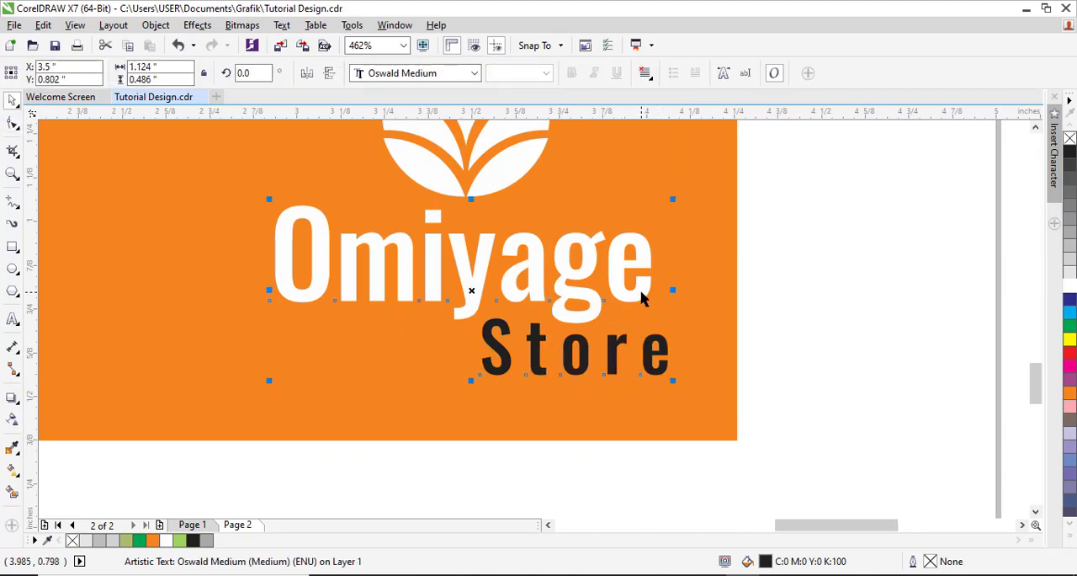
{"action": "left_click", "coordinate": [745, 341]}
{"action": "scroll", "coordinate": [746, 340], "scroll_direction": "down", "scroll_amount": 4}
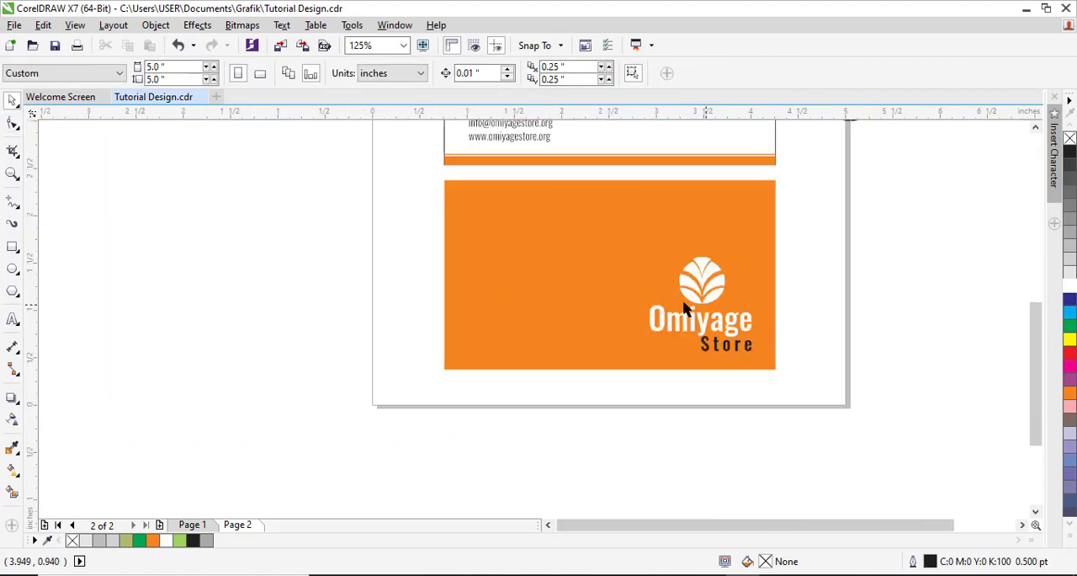
Step: Break the word "Omiyage" into single letters and convert the letter i to curves
{"action": "scroll", "coordinate": [734, 315], "scroll_direction": "up", "scroll_amount": 5}
{"action": "left_click", "coordinate": [619, 292]}
{"action": "key", "text": "ctrl+k"}
{"action": "left_click", "coordinate": [438, 314]}
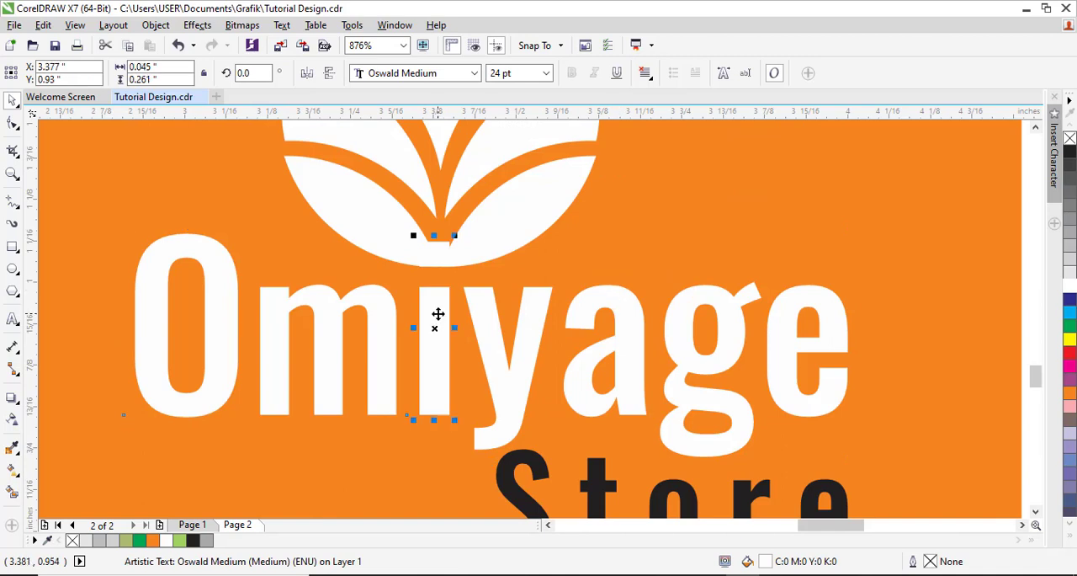
{"action": "key", "text": "ctrl+q"}
Step: Raise the white emblem and reshape the letter i into a dotless, taller stem that flares toward its upper end
{"action": "left_click_drag", "start_coordinate": [489, 250], "coordinate": [482, 196]}
{"action": "left_click", "coordinate": [440, 259]}
{"action": "left_click_drag", "start_coordinate": [479, 285], "coordinate": [463, 246]}
{"action": "key", "text": "Delete"}
Step: Convert both straight sides of the letter i to curves and bend them into a stem-like shape
{"action": "right_click", "coordinate": [458, 284]}
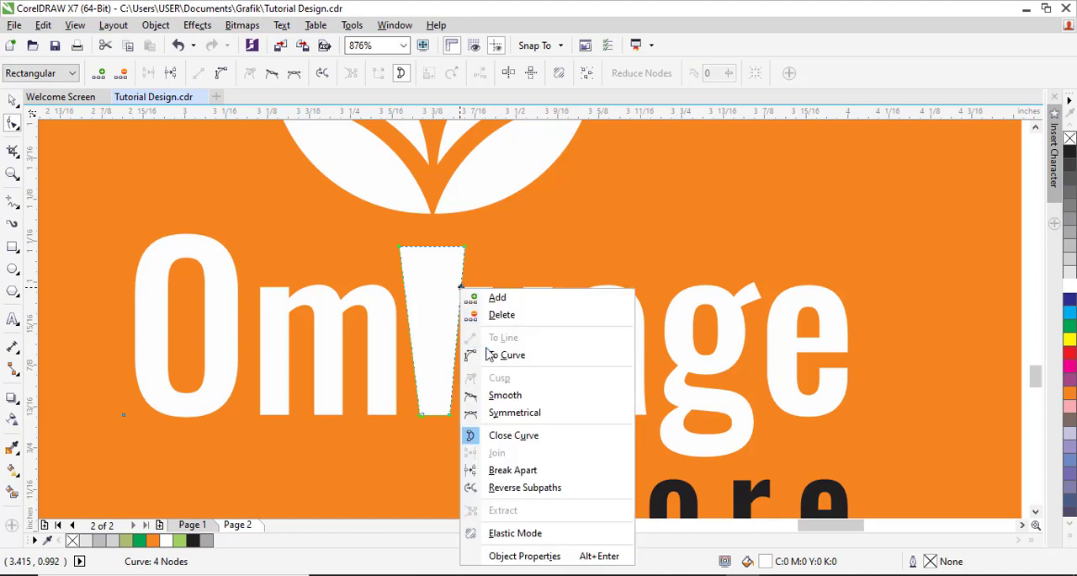
{"action": "left_click", "coordinate": [505, 351]}
{"action": "mouse_move", "coordinate": [457, 317]}
{"action": "left_mouse_down"}
{"action": "mouse_move", "coordinate": [419, 308]}
{"action": "mouse_move", "coordinate": [416, 329]}
{"action": "mouse_move", "coordinate": [442, 313]}
{"action": "left_mouse_up"}
{"action": "right_click", "coordinate": [429, 333]}
{"action": "left_click", "coordinate": [515, 126]}
{"action": "key", "text": "space"}
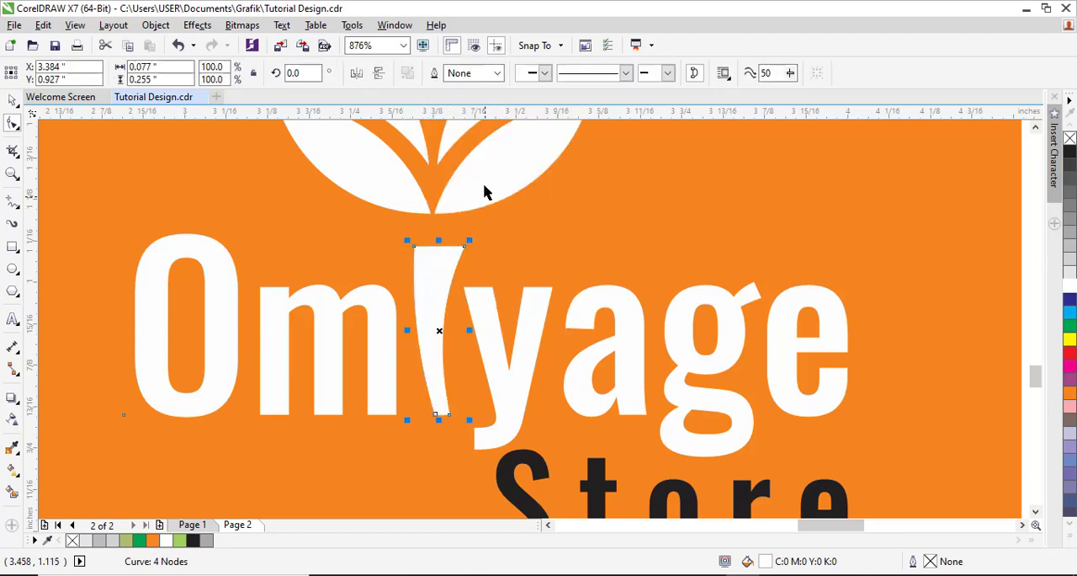
Step: Center the emblem over the letter i and bend the i's upper edge into a downward curve
{"action": "left_click_drag", "start_coordinate": [484, 185], "coordinate": [492, 192]}
{"action": "key", "text": "F2"}
{"action": "left_click_drag", "start_coordinate": [382, 202], "coordinate": [536, 330]}
{"action": "key", "text": "space"}
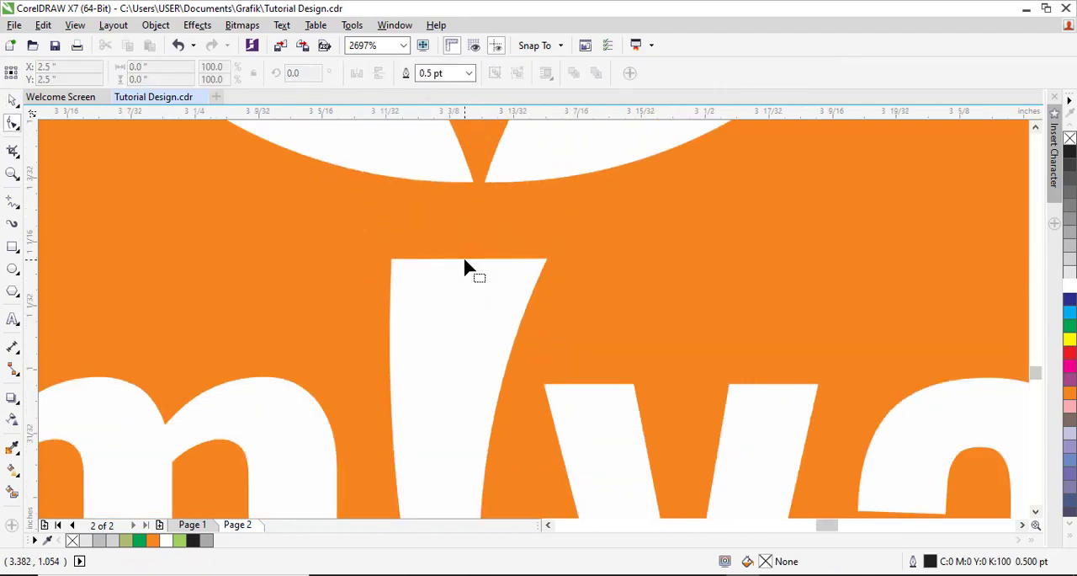
{"action": "left_click", "coordinate": [465, 260]}
{"action": "right_click", "coordinate": [484, 263]}
{"action": "left_click", "coordinate": [532, 325]}
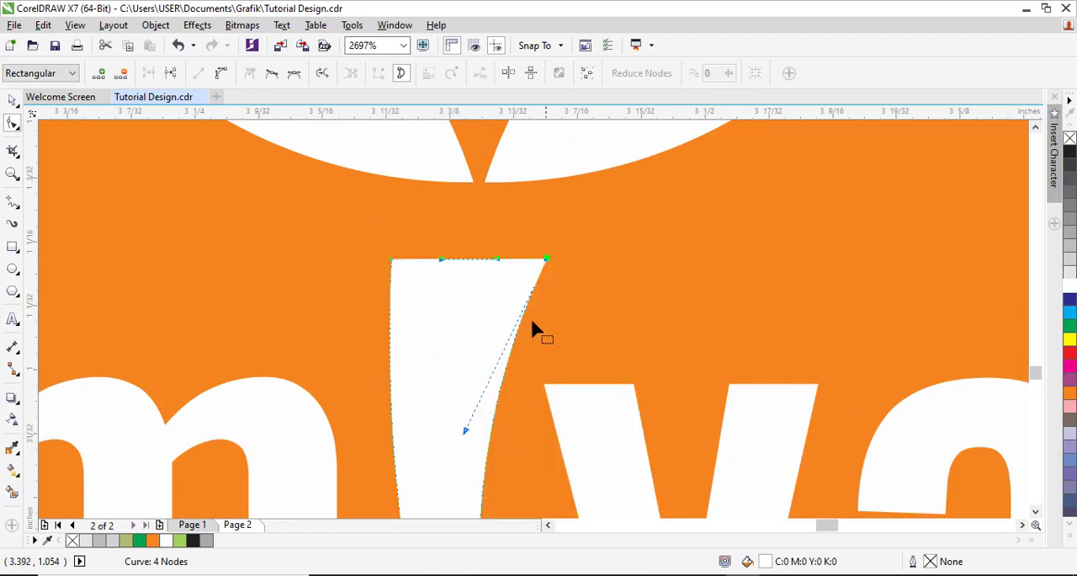
{"action": "left_click_drag", "start_coordinate": [474, 261], "coordinate": [472, 273]}
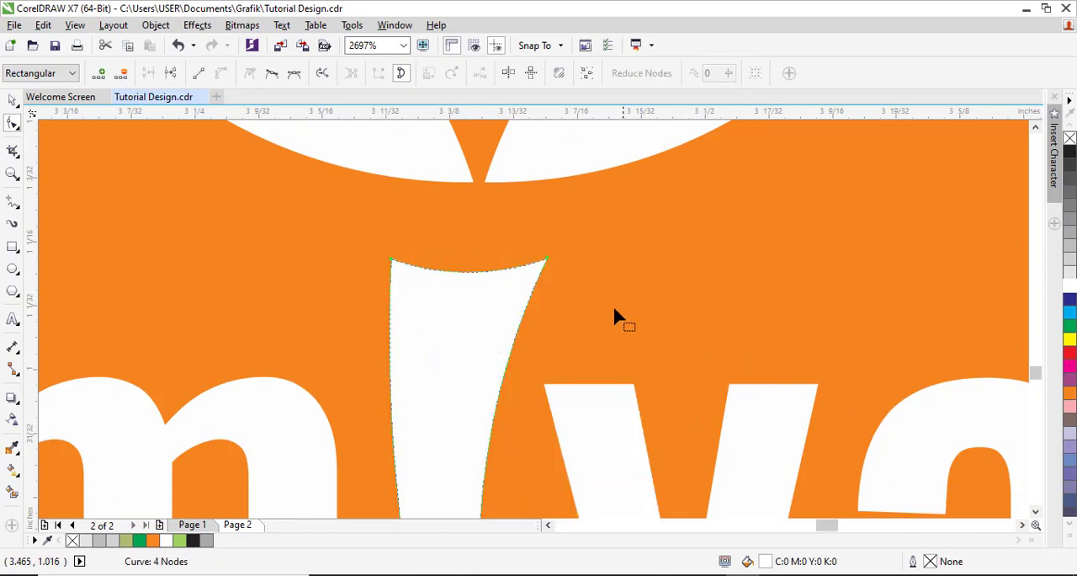
Step: Nudge the white emblem slightly down, closer to the reshaped letter i
{"action": "key", "text": "space"}
{"action": "left_click", "coordinate": [698, 301]}
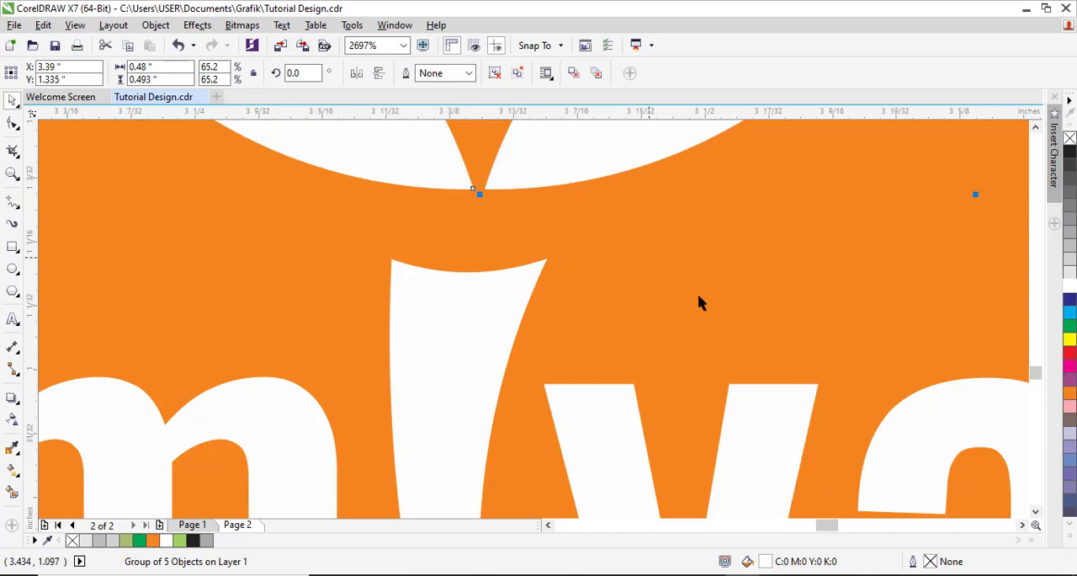
{"action": "scroll", "coordinate": [715, 314], "scroll_direction": "down", "scroll_amount": 2}
{"action": "scroll", "coordinate": [714, 314], "scroll_direction": "down", "scroll_amount": 3}
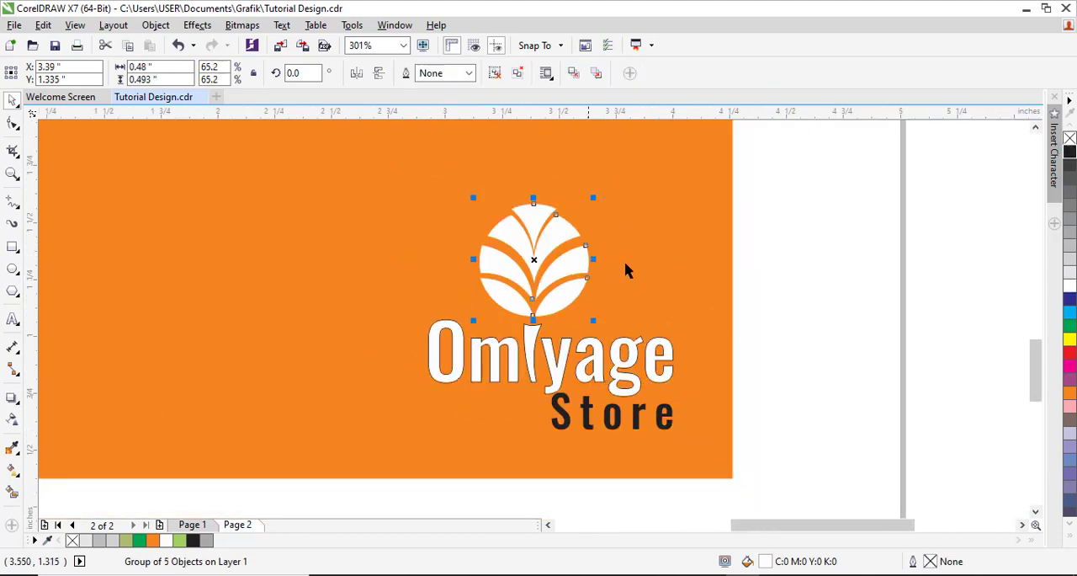
{"action": "left_click", "coordinate": [803, 355]}
{"action": "scroll", "coordinate": [826, 343], "scroll_direction": "down", "scroll_amount": 3}
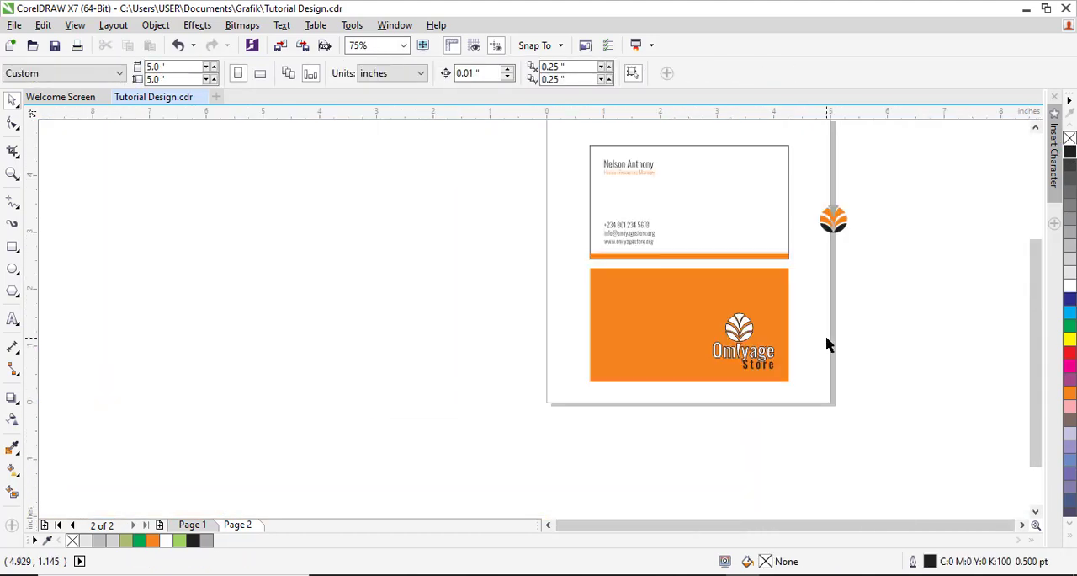
Step: Place an enlarged copy of the emblem, about 1.9 by 1.96 inches, over the left edge of the orange card
{"action": "left_click_drag", "start_coordinate": [842, 441], "coordinate": [839, 438]}
{"action": "left_click_drag", "start_coordinate": [697, 228], "coordinate": [406, 404]}
{"action": "left_click_drag", "start_coordinate": [306, 273], "coordinate": [609, 503]}
{"action": "left_click_drag", "start_coordinate": [472, 326], "coordinate": [555, 239]}
{"action": "left_click_drag", "start_coordinate": [501, 315], "coordinate": [459, 264]}
Step: Remove the enlarged emblem's fill and give it a white outline 0.5 pt wide
{"action": "left_click", "coordinate": [1068, 139]}
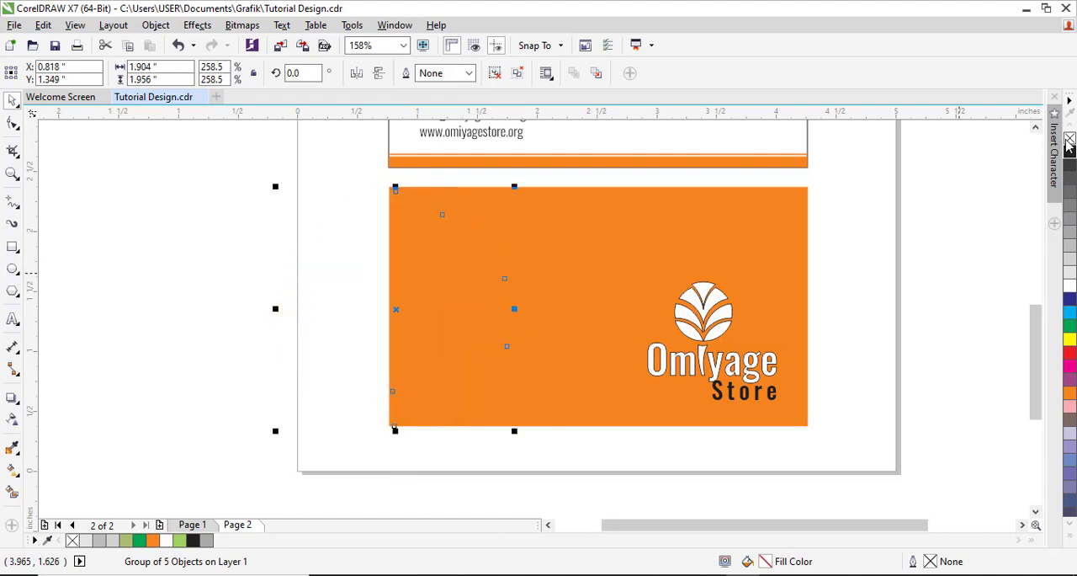
{"action": "right_click", "coordinate": [1070, 286]}
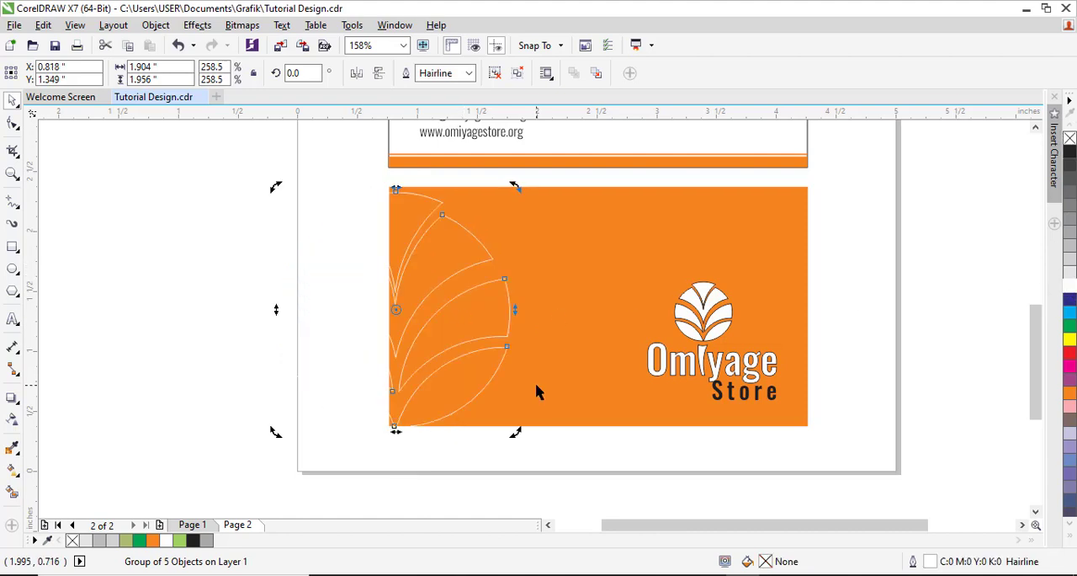
{"action": "key", "text": "F12"}
{"action": "left_click", "coordinate": [437, 191]}
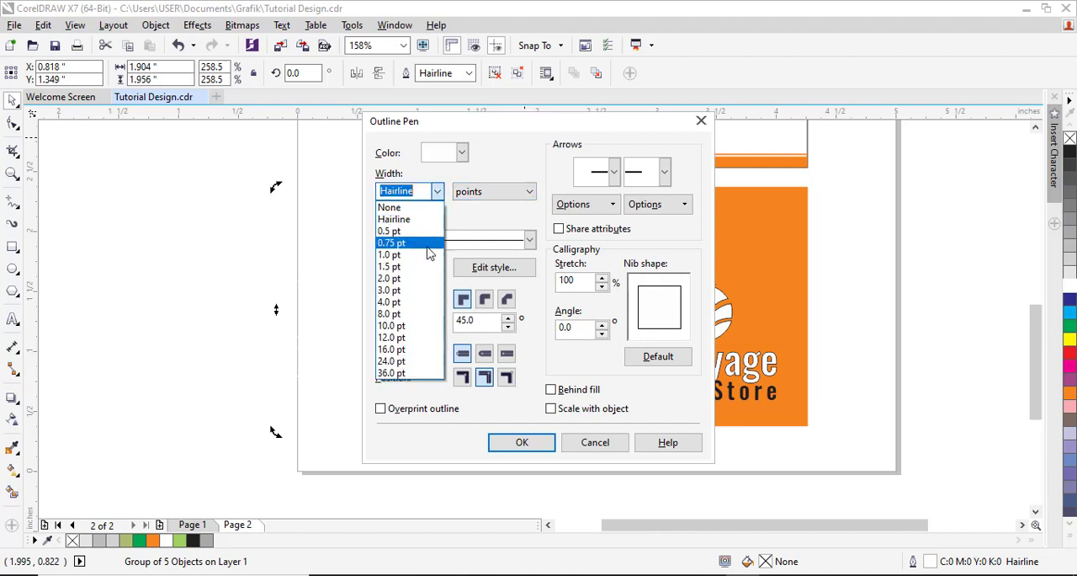
{"action": "left_click", "coordinate": [429, 232]}
{"action": "left_click", "coordinate": [522, 446]}
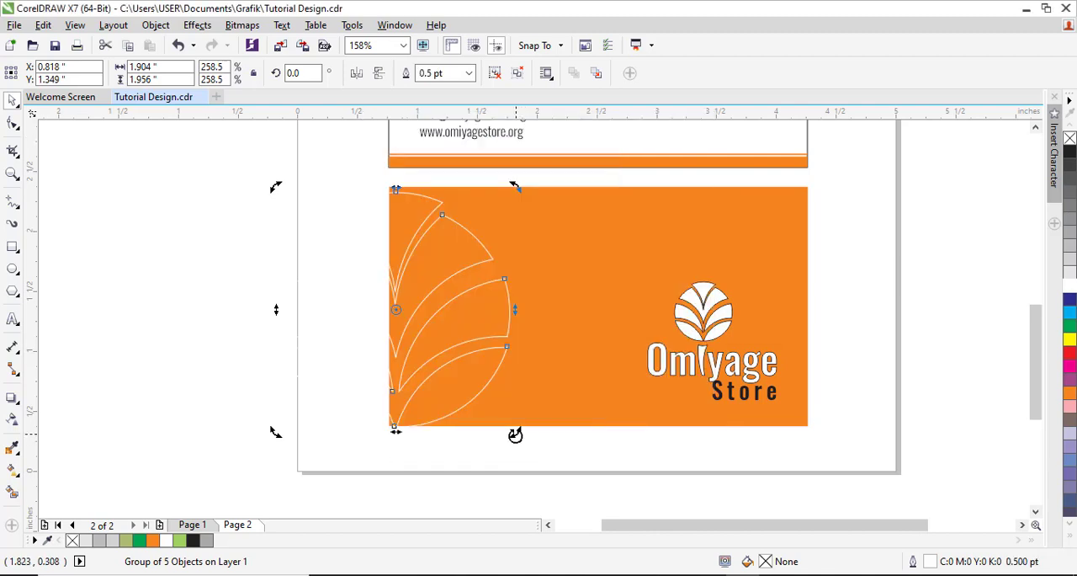
Step: PowerClip the outlined emblem inside the orange card's rectangle
{"action": "right_click", "coordinate": [494, 310]}
{"action": "left_click", "coordinate": [507, 193]}
{"action": "left_click", "coordinate": [543, 223]}
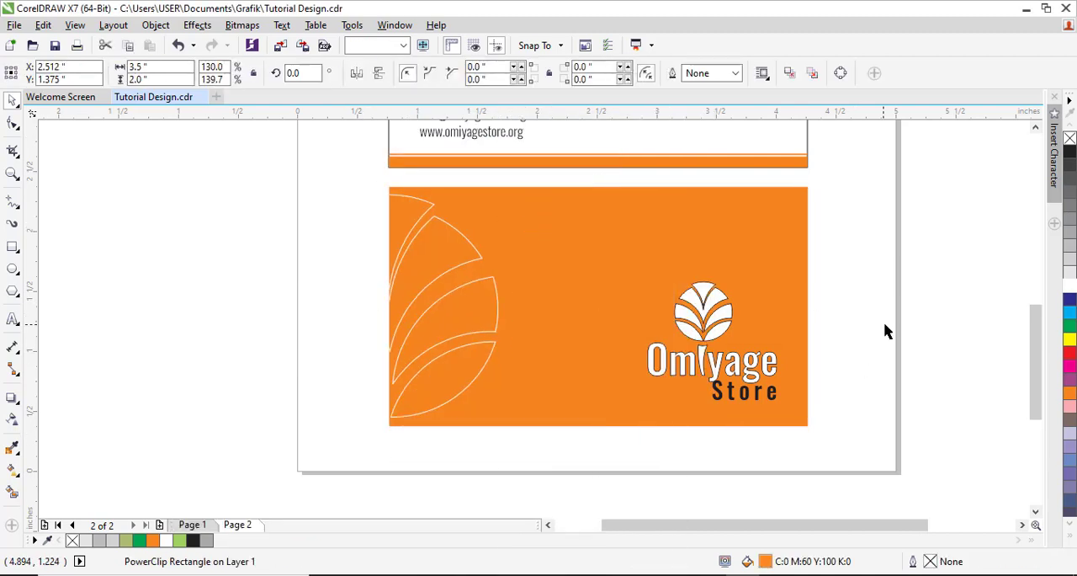
{"action": "left_click", "coordinate": [884, 331]}
Step: Place a copy of the colored emblem, rotated about 27.6 degrees, over the lower right edge of the upper card
{"action": "key", "text": "F3"}
{"action": "key", "text": "F2"}
{"action": "left_click_drag", "start_coordinate": [430, 165], "coordinate": [758, 398]}
{"action": "left_click_drag", "start_coordinate": [686, 336], "coordinate": [741, 392]}
{"action": "left_click_drag", "start_coordinate": [621, 390], "coordinate": [633, 367]}
{"action": "left_click", "coordinate": [655, 349]}
{"action": "key", "text": "F2"}
{"action": "left_click_drag", "start_coordinate": [511, 262], "coordinate": [675, 436]}
{"action": "left_click_drag", "start_coordinate": [572, 360], "coordinate": [558, 376]}
Step: Duplicate the rotated emblem upward at equal spacing to form a column of four along the card's right edge
{"action": "left_click_drag", "start_coordinate": [558, 375], "coordinate": [575, 233]}
{"action": "scroll", "coordinate": [569, 244], "scroll_direction": "down", "scroll_amount": 2}
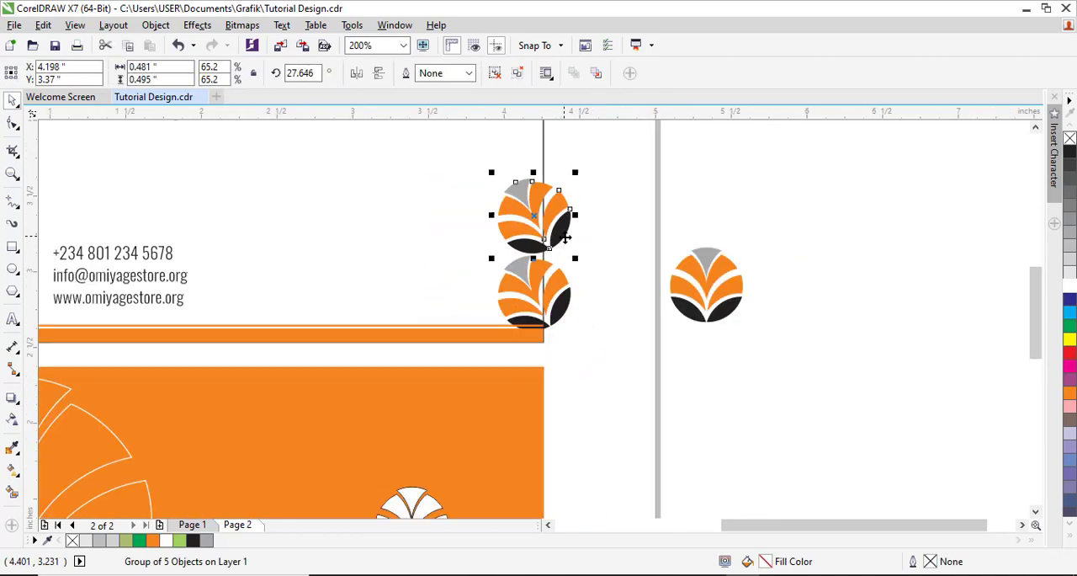
{"action": "key", "text": "ctrl+r"}
{"action": "left_click", "coordinate": [1036, 127]}
{"action": "left_click", "coordinate": [1035, 127]}
{"action": "left_click", "coordinate": [1036, 127]}
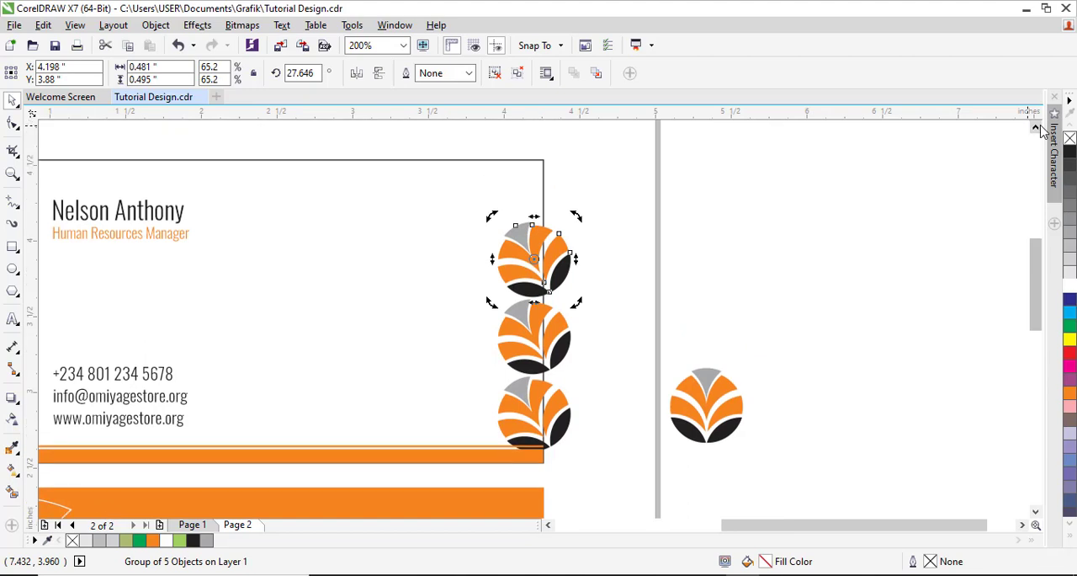
{"action": "key", "text": "ctrl+r"}
Step: Nudge the column of four emblems up and PowerClip it inside the upper card's rectangle
{"action": "left_click_drag", "start_coordinate": [606, 138], "coordinate": [445, 456]}
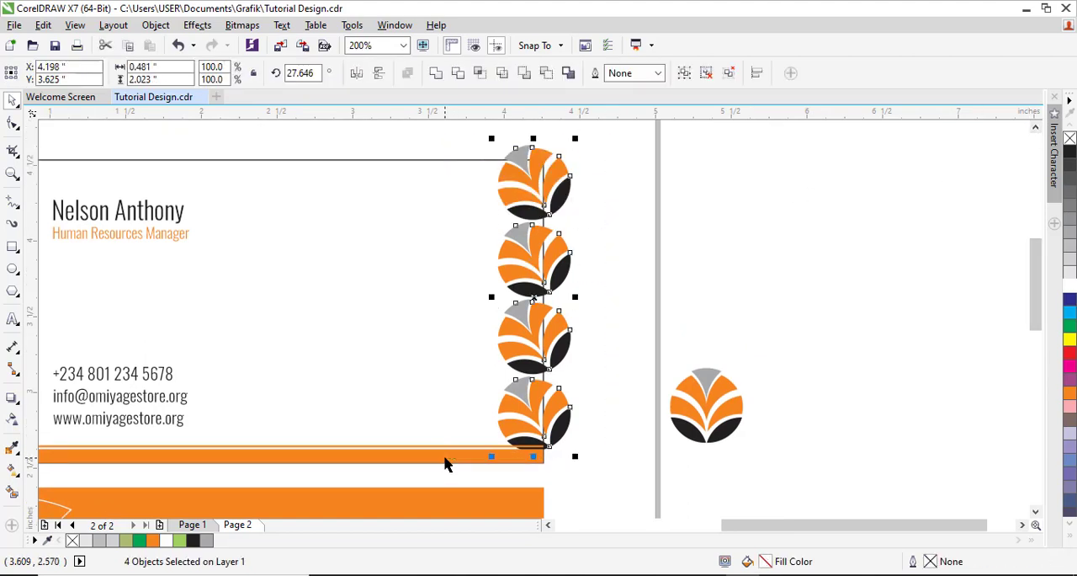
{"action": "key", "text": "Up"}
{"action": "right_click", "coordinate": [563, 411]}
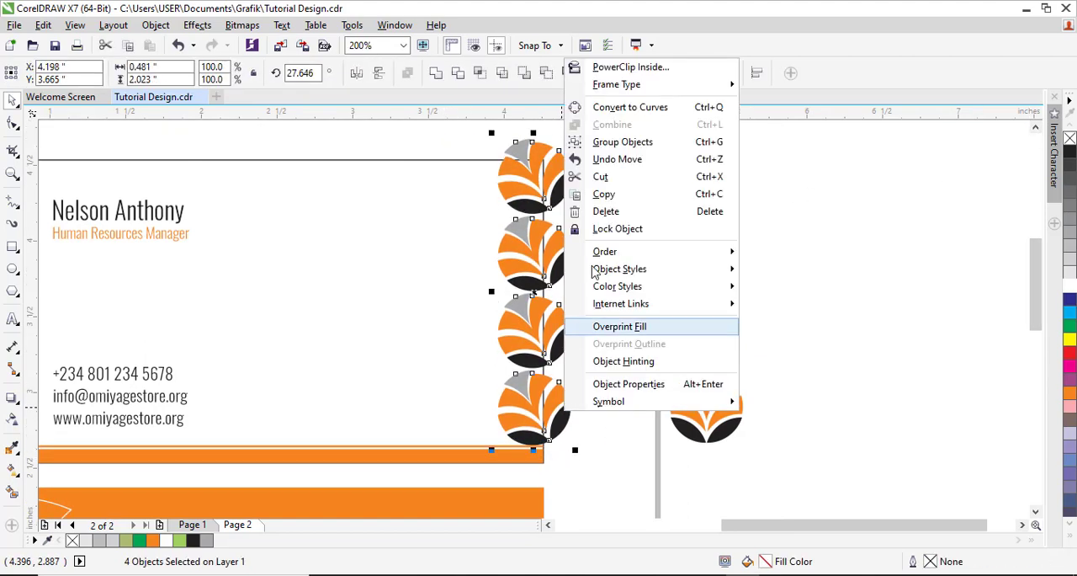
{"action": "left_click", "coordinate": [627, 66]}
{"action": "left_click", "coordinate": [489, 227]}
{"action": "left_click", "coordinate": [646, 250]}
Step: Delete the loose colored emblem beside the page
{"action": "scroll", "coordinate": [647, 252], "scroll_direction": "down", "scroll_amount": 4}
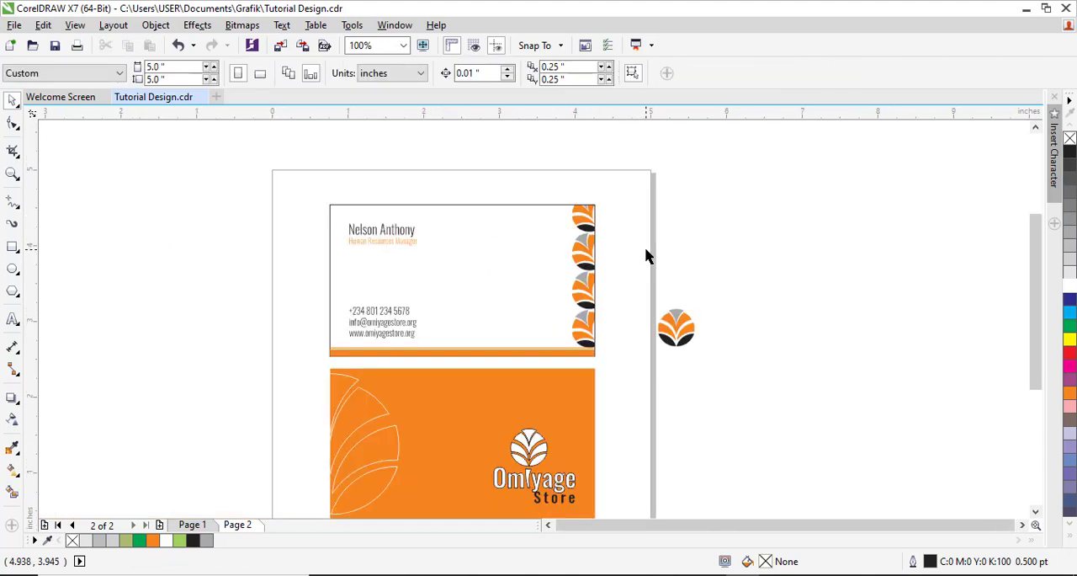
{"action": "scroll", "coordinate": [683, 345], "scroll_direction": "up", "scroll_amount": 3}
{"action": "scroll", "coordinate": [797, 301], "scroll_direction": "down", "scroll_amount": 2}
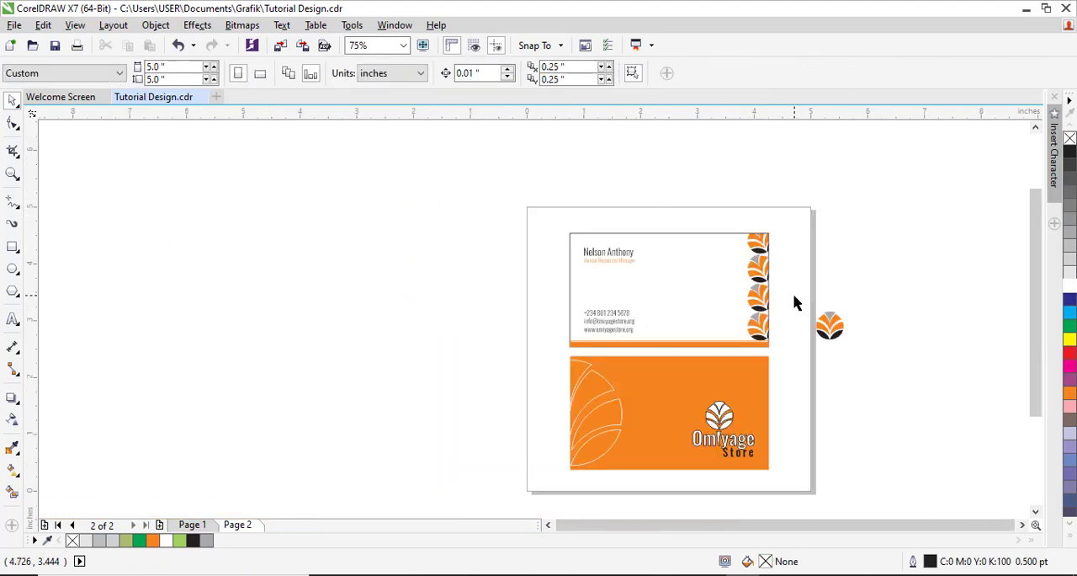
{"action": "left_click_drag", "start_coordinate": [556, 220], "coordinate": [813, 493]}
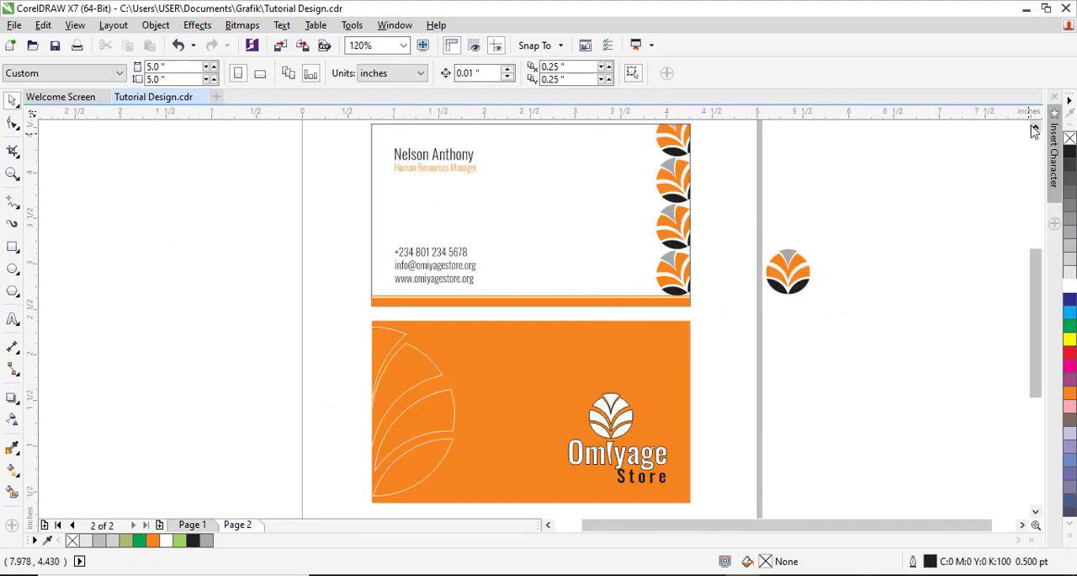
{"action": "left_click", "coordinate": [774, 328]}
{"action": "key", "text": "Delete"}
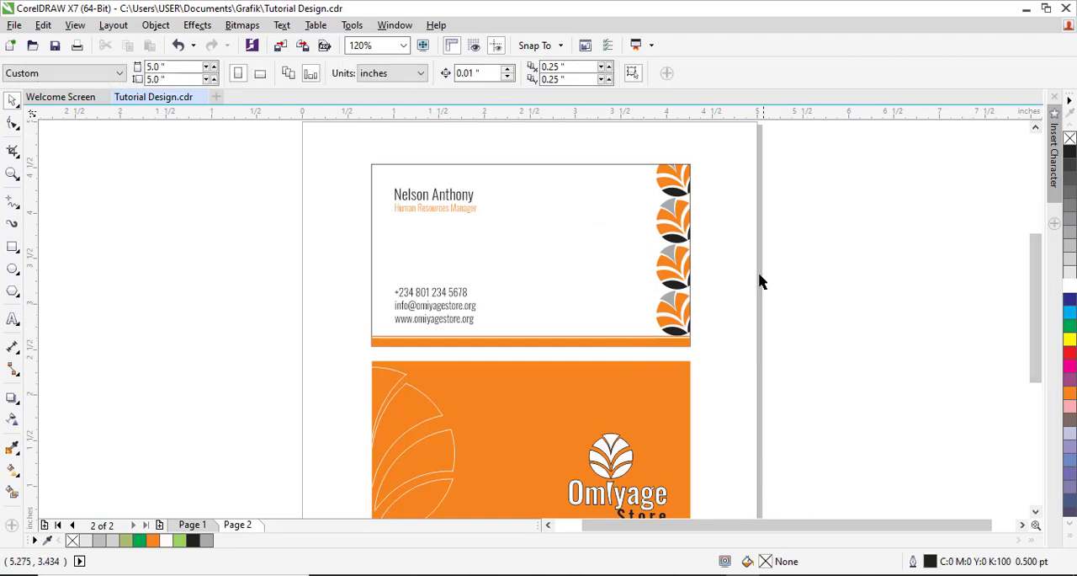